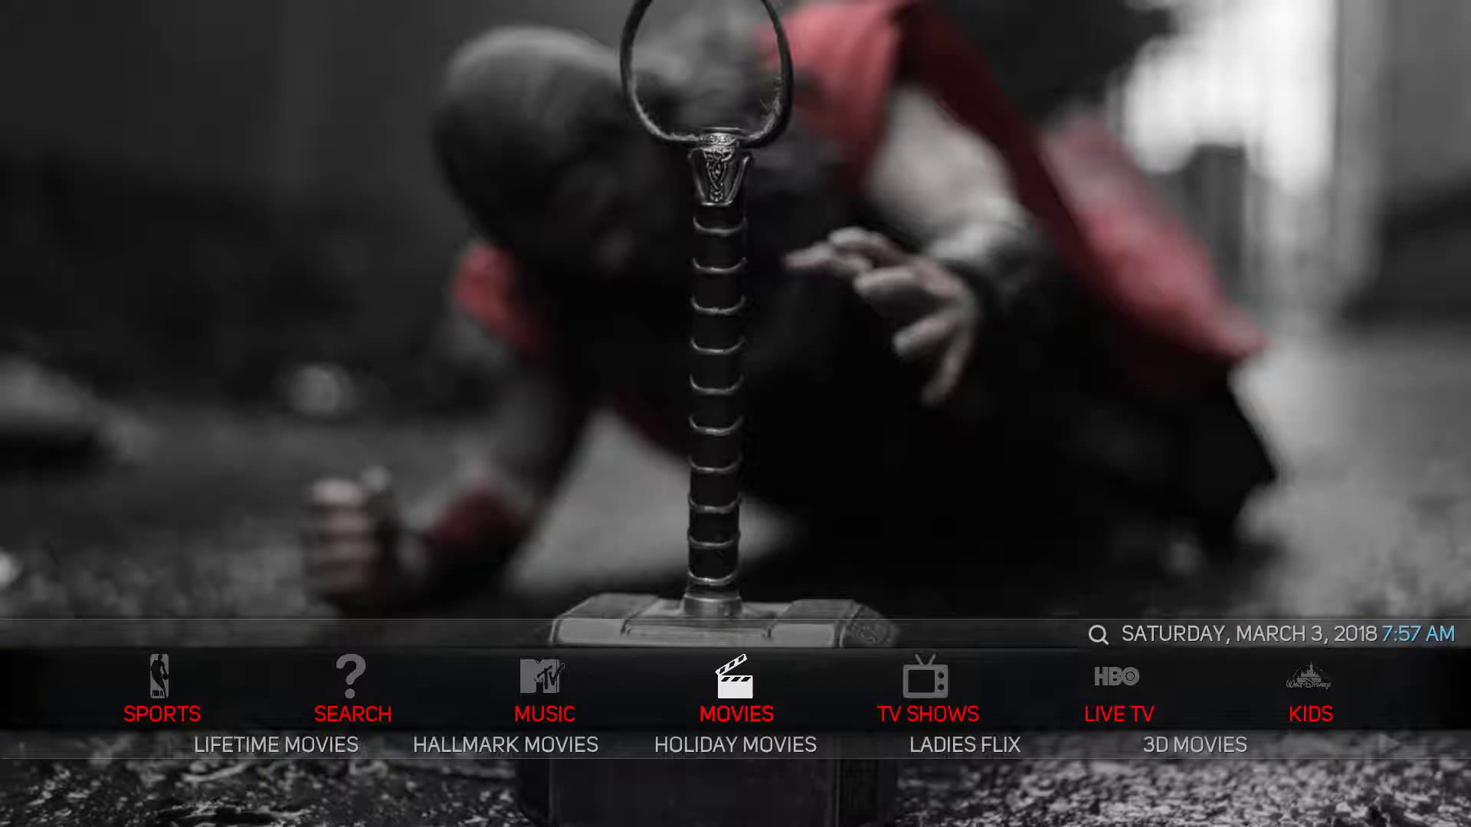
Cycle the home menu right past TV SHOWS, KIDS, HER PLACE, FAVORITES, URBAN and SYSTEM to COOKING.
{"action": "key", "text": "Right"}
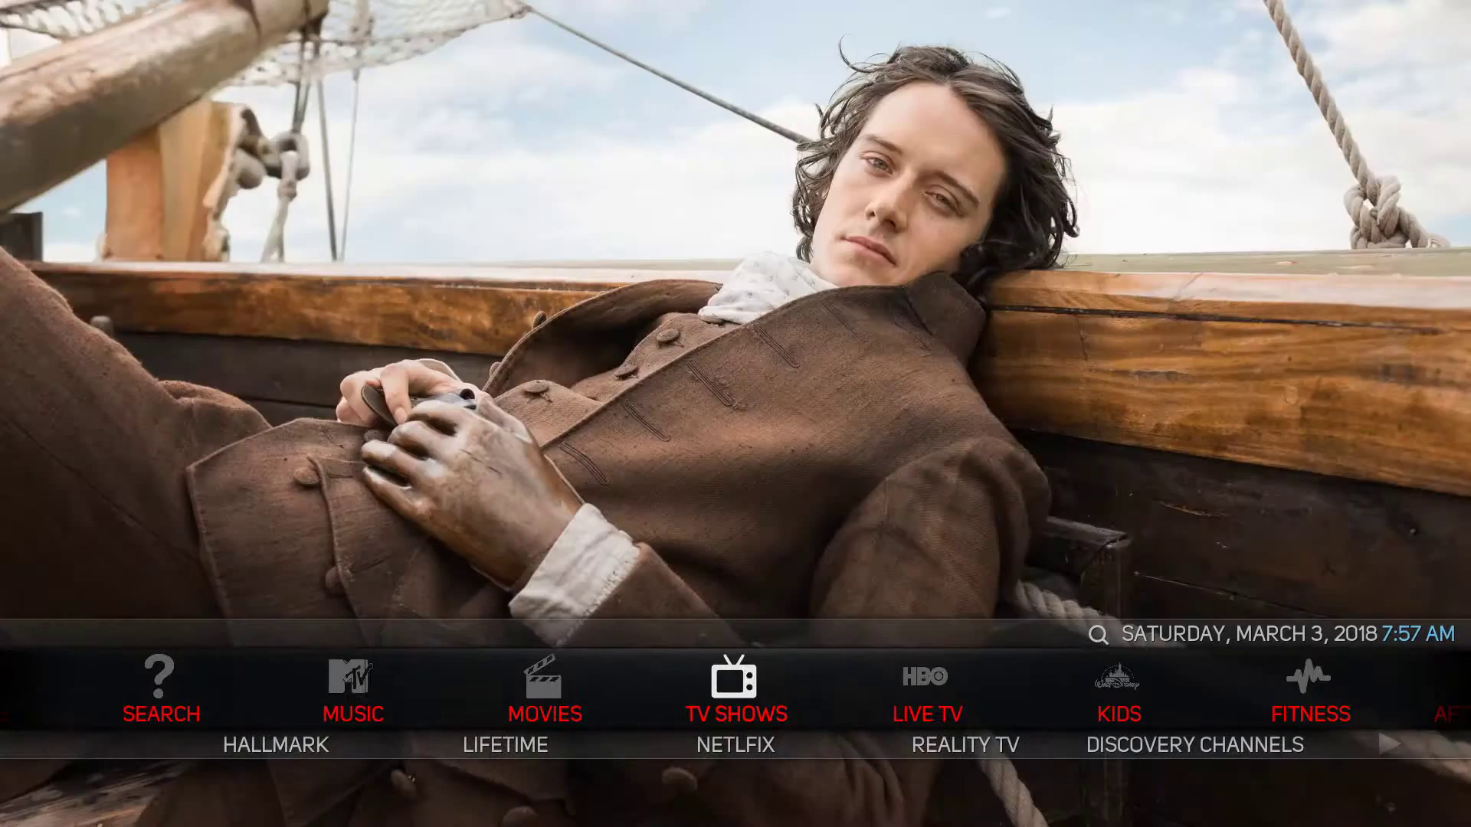
{"action": "key", "text": "Right"}
{"action": "key", "text": "Right"}
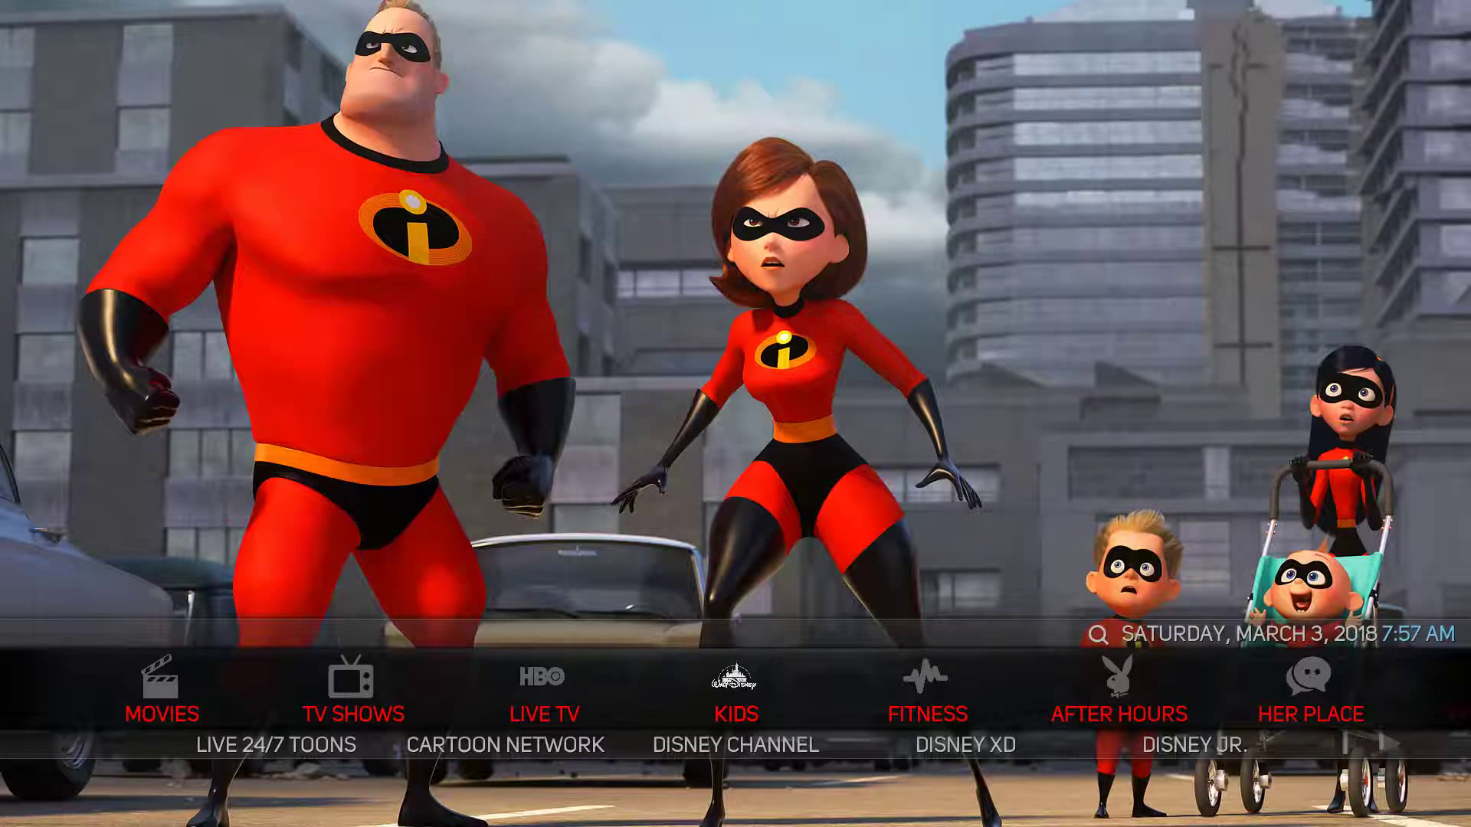
{"action": "key", "text": "Right"}
{"action": "key", "text": "Right"}
{"action": "key", "text": "Right"}
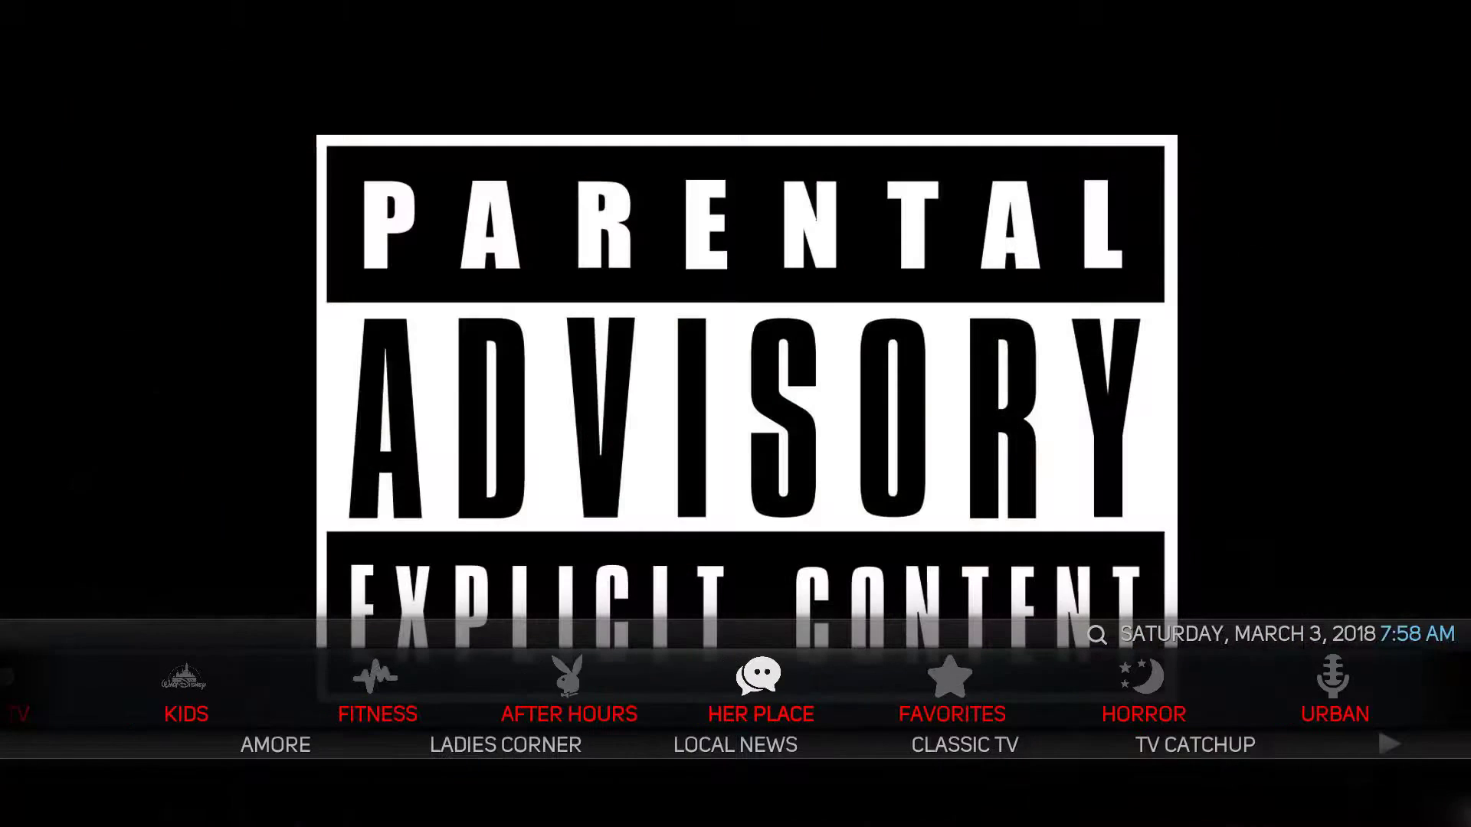
{"action": "key", "text": "Right"}
{"action": "key", "text": "Right"}
{"action": "key", "text": "Right"}
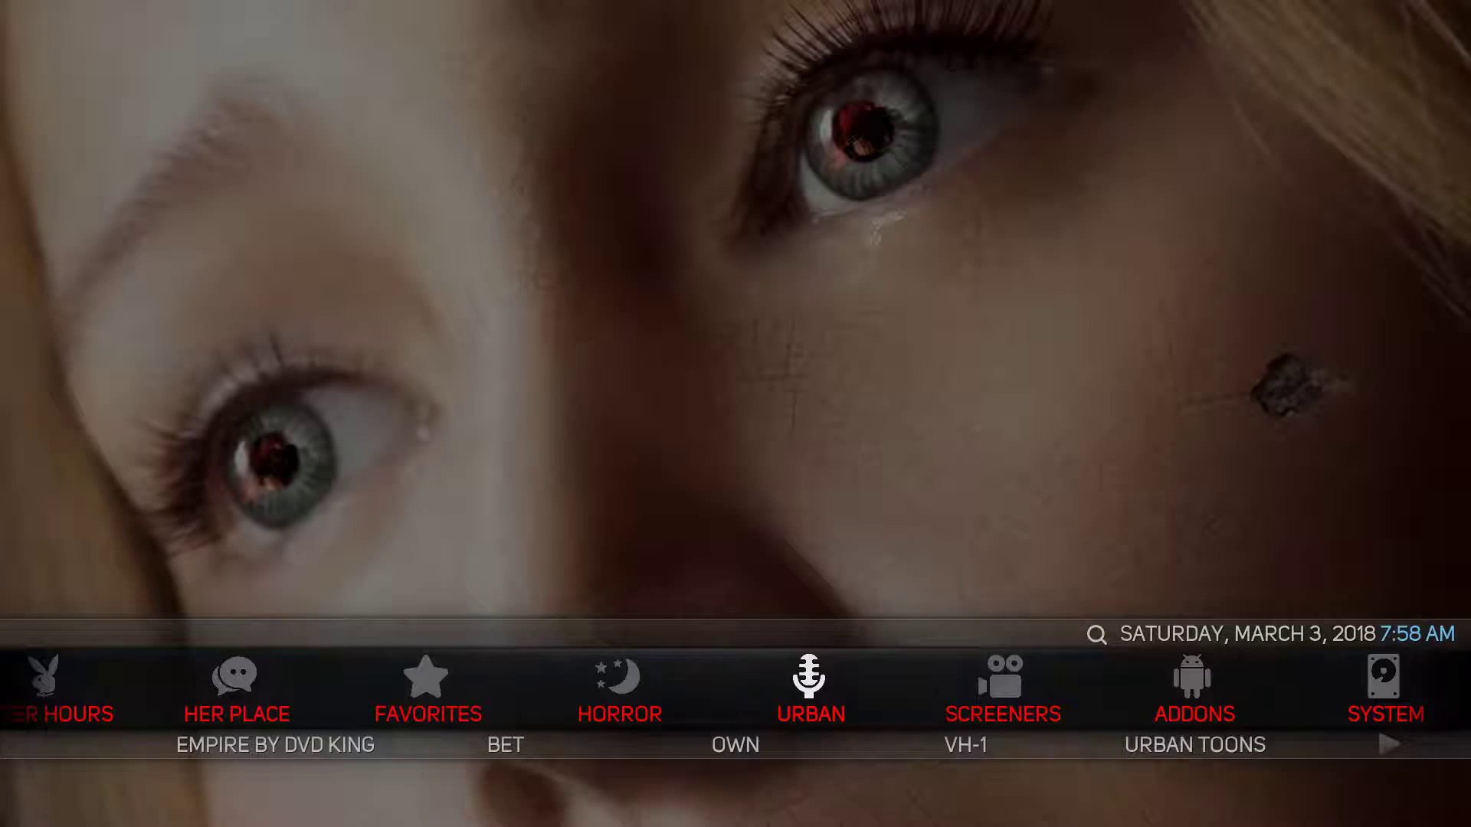
{"action": "key", "text": "Right"}
{"action": "key", "text": "Right"}
{"action": "key", "text": "Right"}
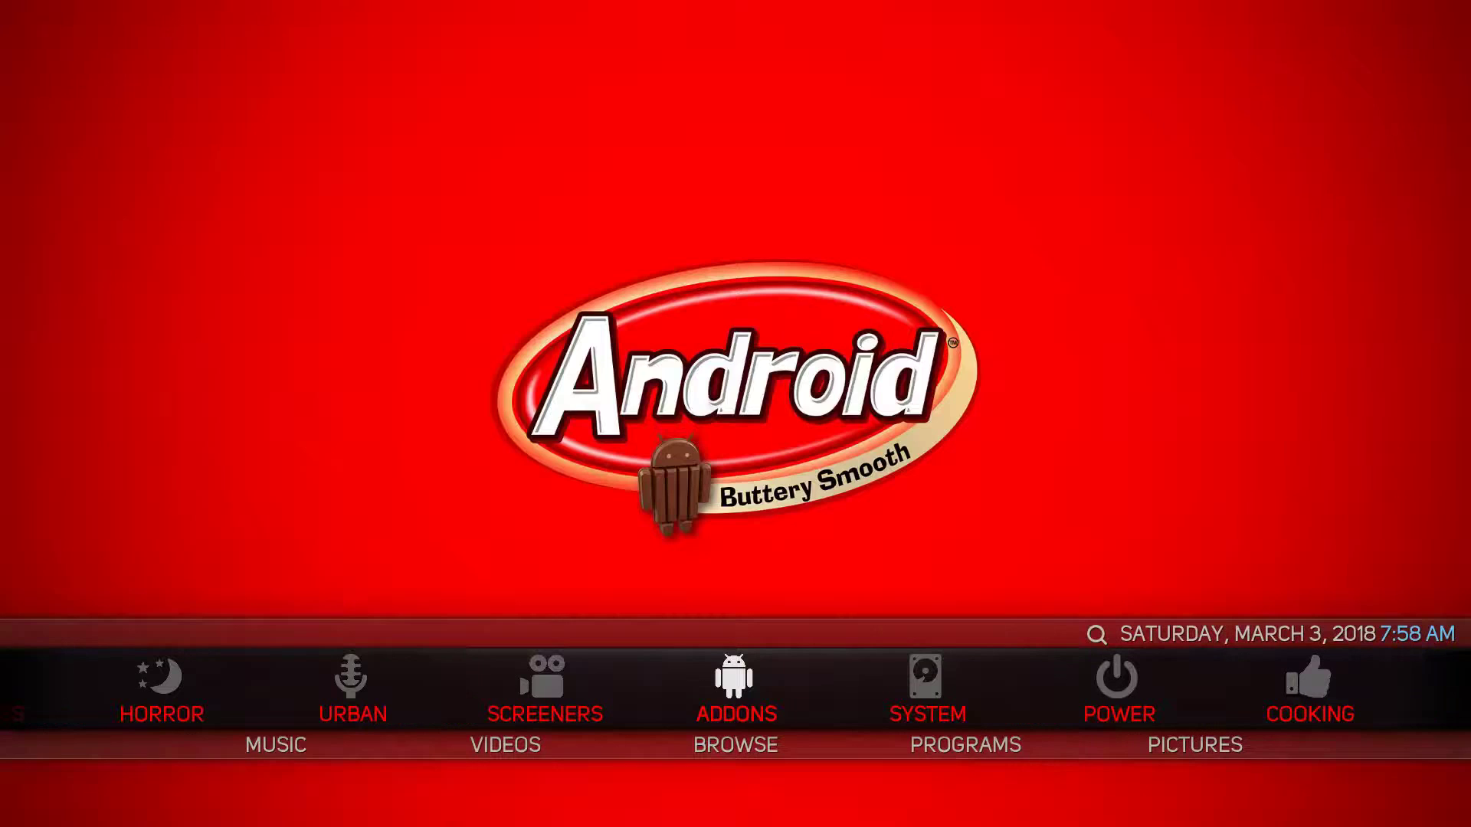
{"action": "key", "text": "Right"}
{"action": "key", "text": "Right"}
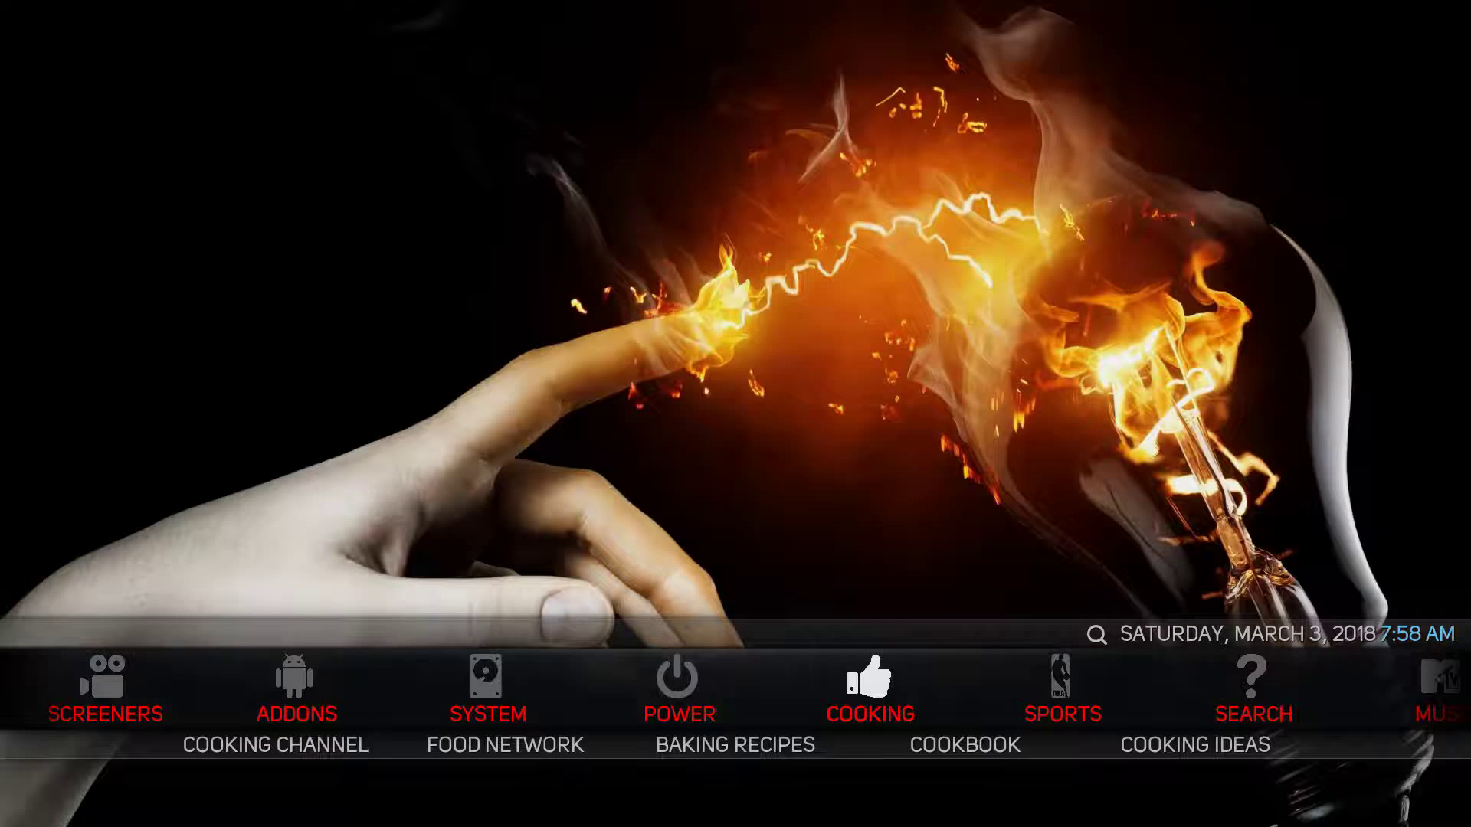
{"action": "key", "text": "Right"}
{"action": "key", "text": "Right"}
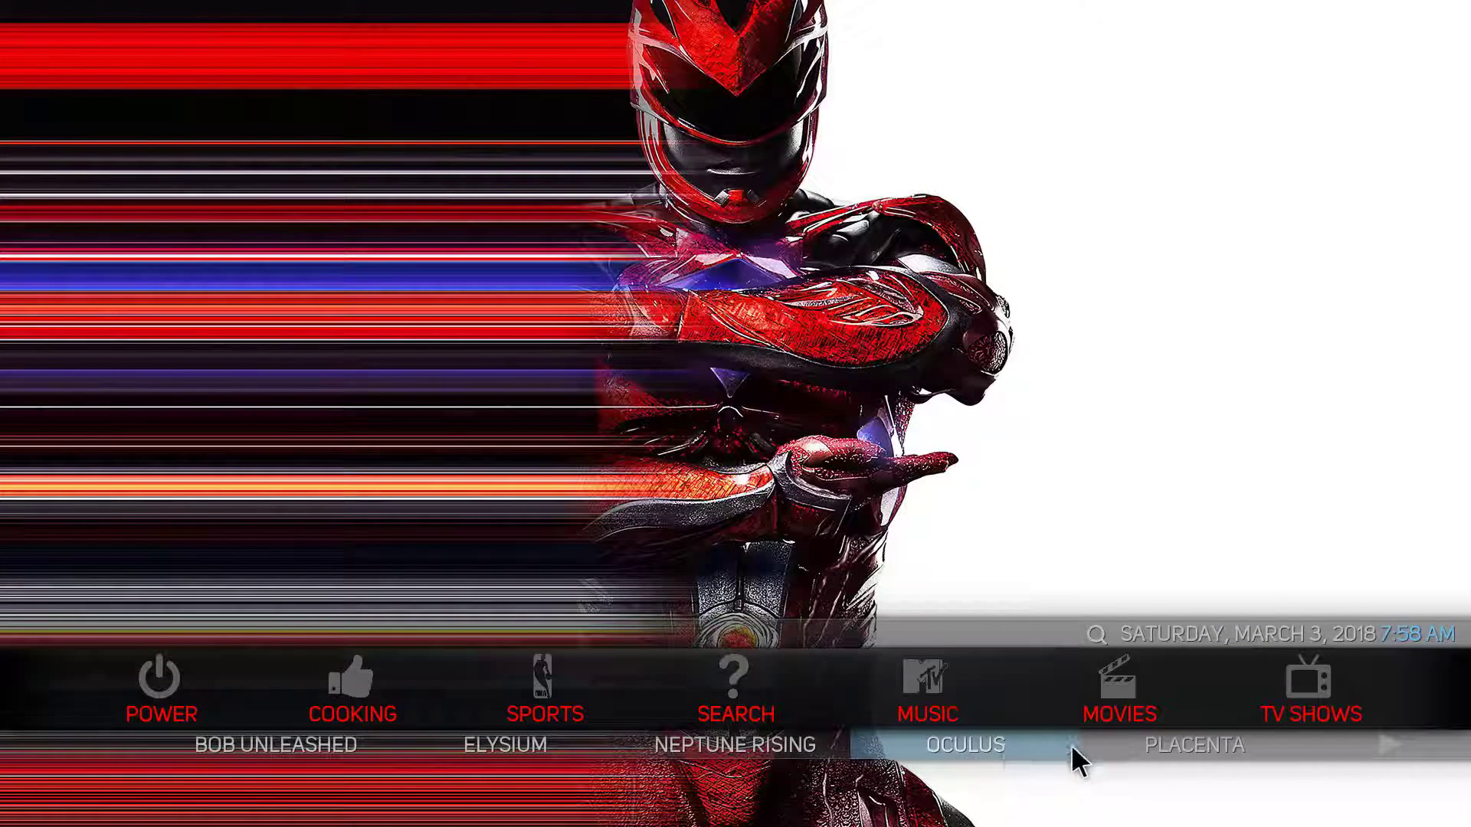
{"action": "key", "text": "Right"}
{"action": "key", "text": "Right"}
{"action": "key", "text": "Right"}
{"action": "key", "text": "Right"}
{"action": "left_click", "coordinate": [709, 748]}
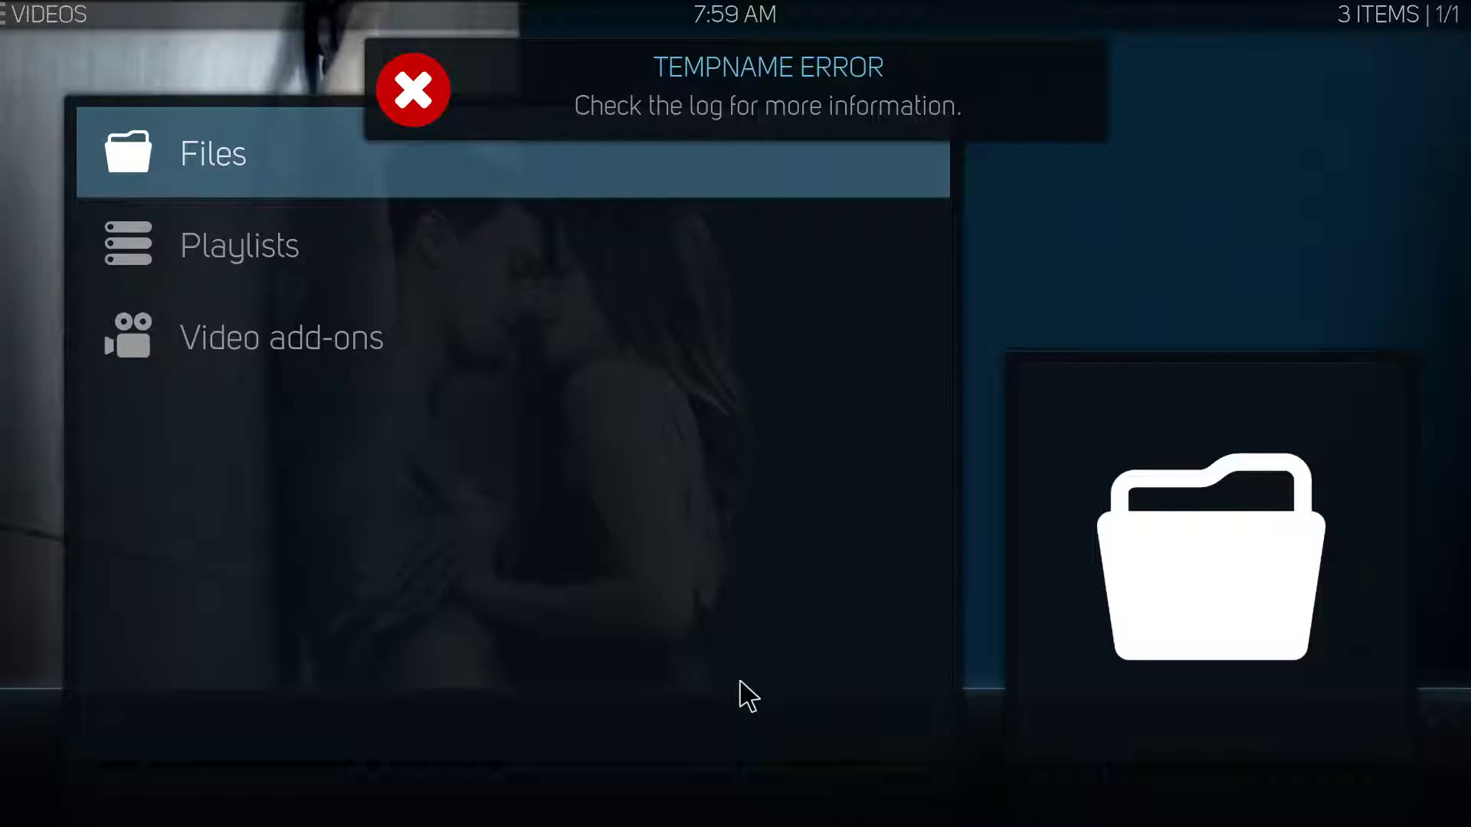
{"action": "right_click", "coordinate": [759, 716]}
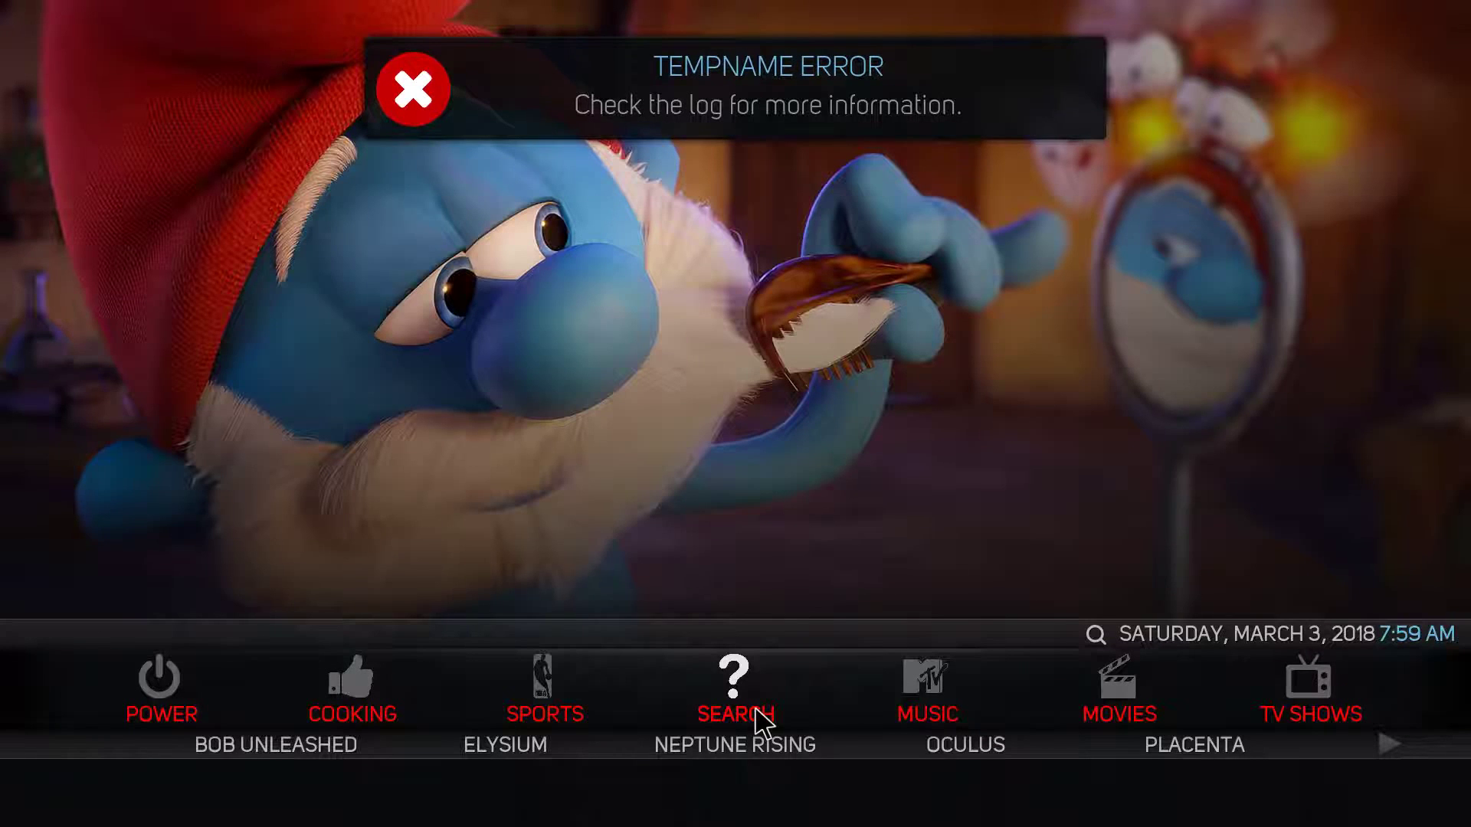
{"action": "left_click", "coordinate": [791, 761]}
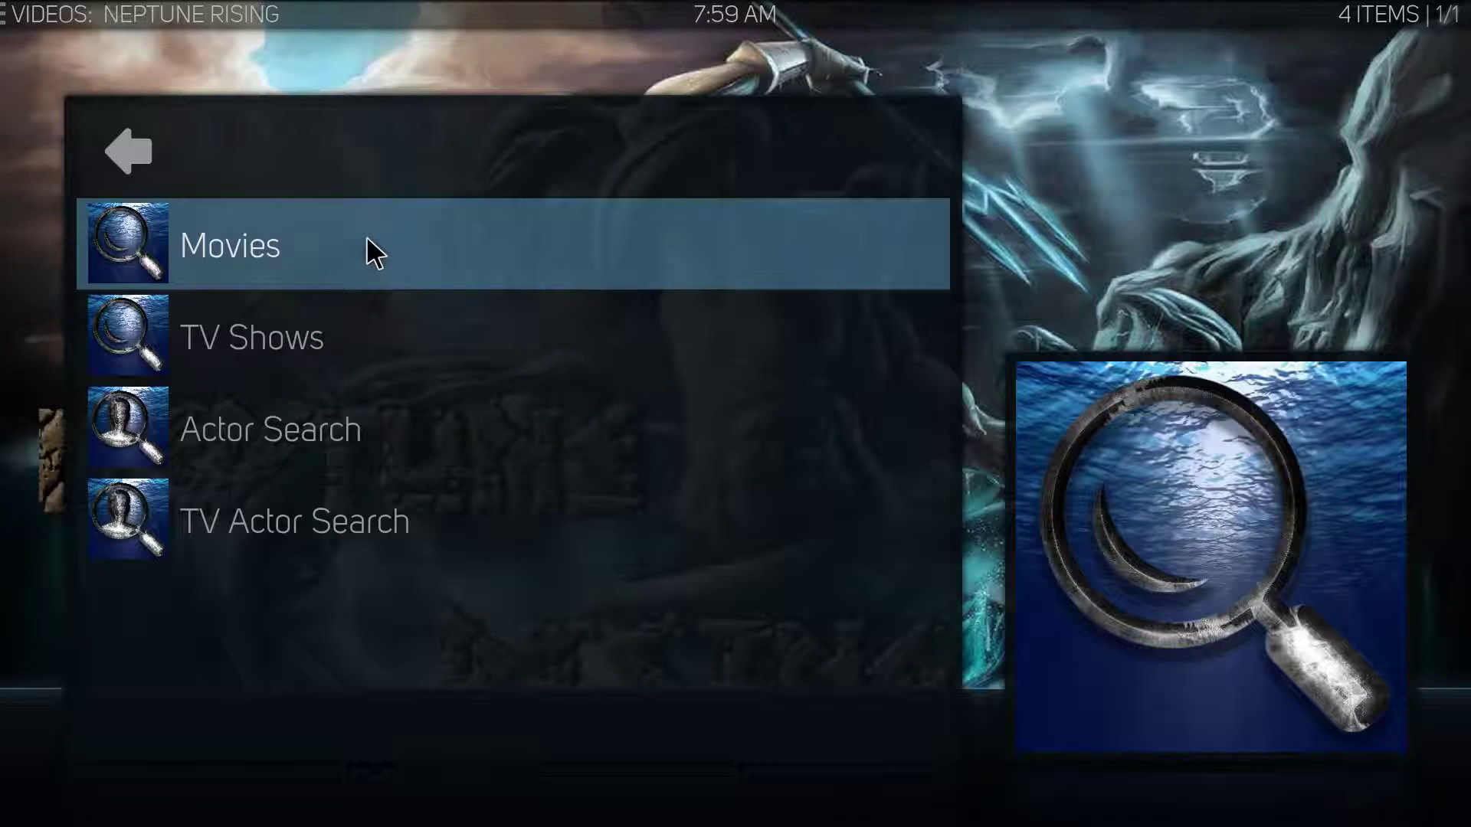
{"action": "left_click", "coordinate": [404, 525]}
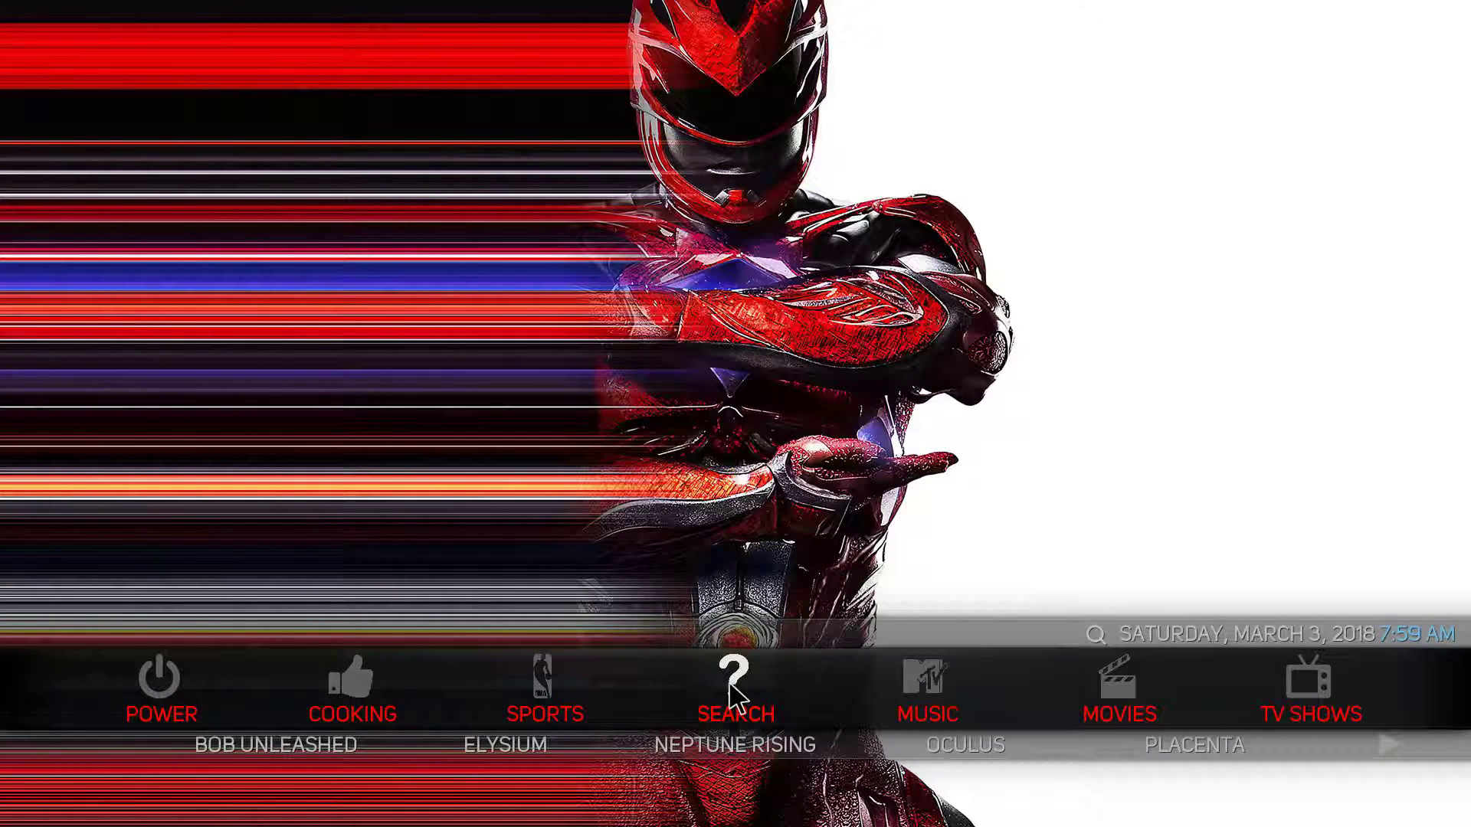
Move the home menu to SYSTEM, then go down into its submenu past ADDONS to the skin entry.
{"action": "key", "text": "Right"}
{"action": "key", "text": "Right"}
{"action": "key", "text": "Right"}
{"action": "key", "text": "Right"}
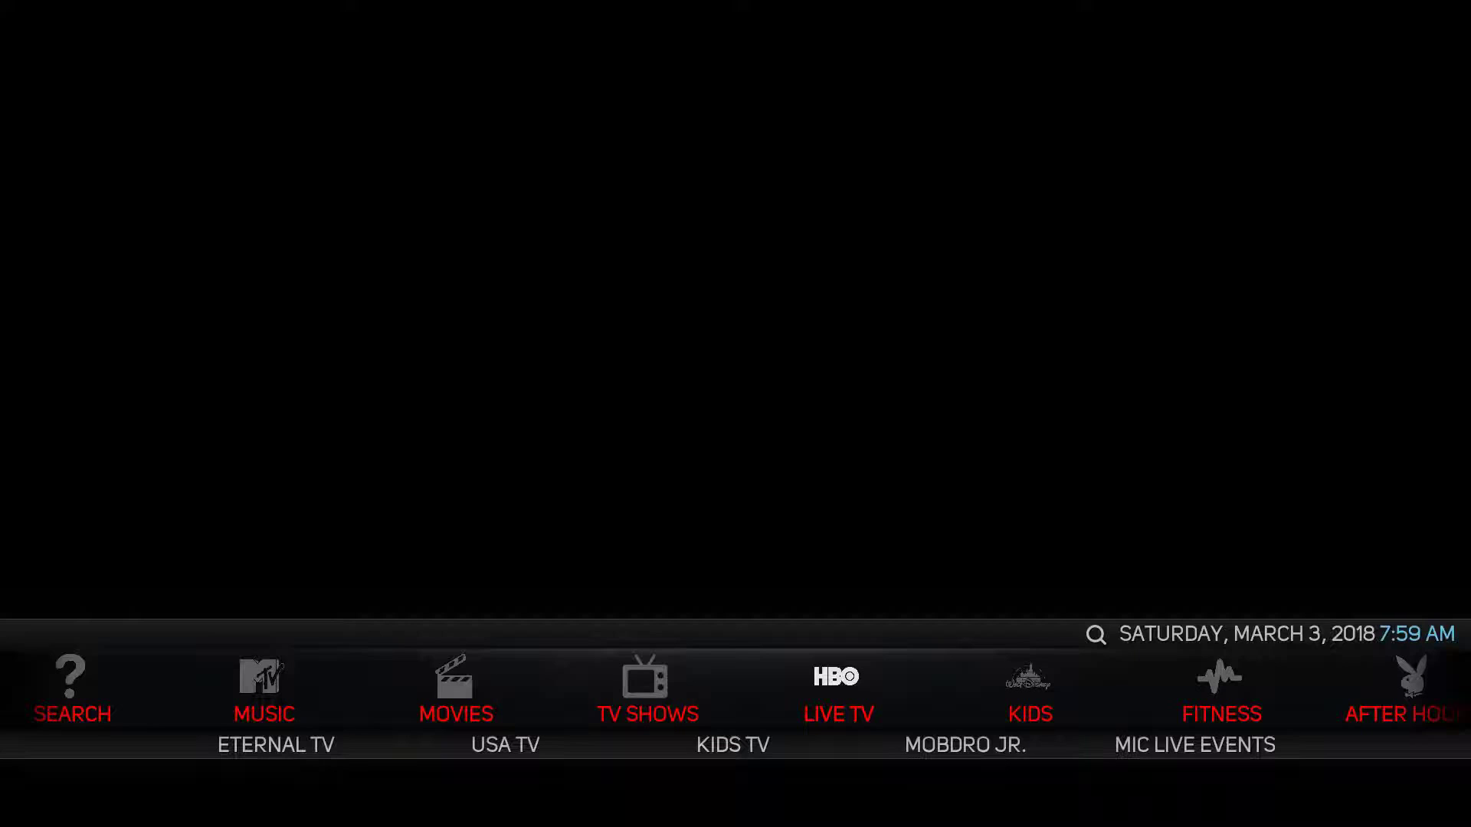
{"action": "key", "text": "Right"}
{"action": "key", "text": "Right"}
{"action": "key", "text": "Right"}
{"action": "key", "text": "Right"}
{"action": "key", "text": "Right"}
{"action": "key", "text": "Right"}
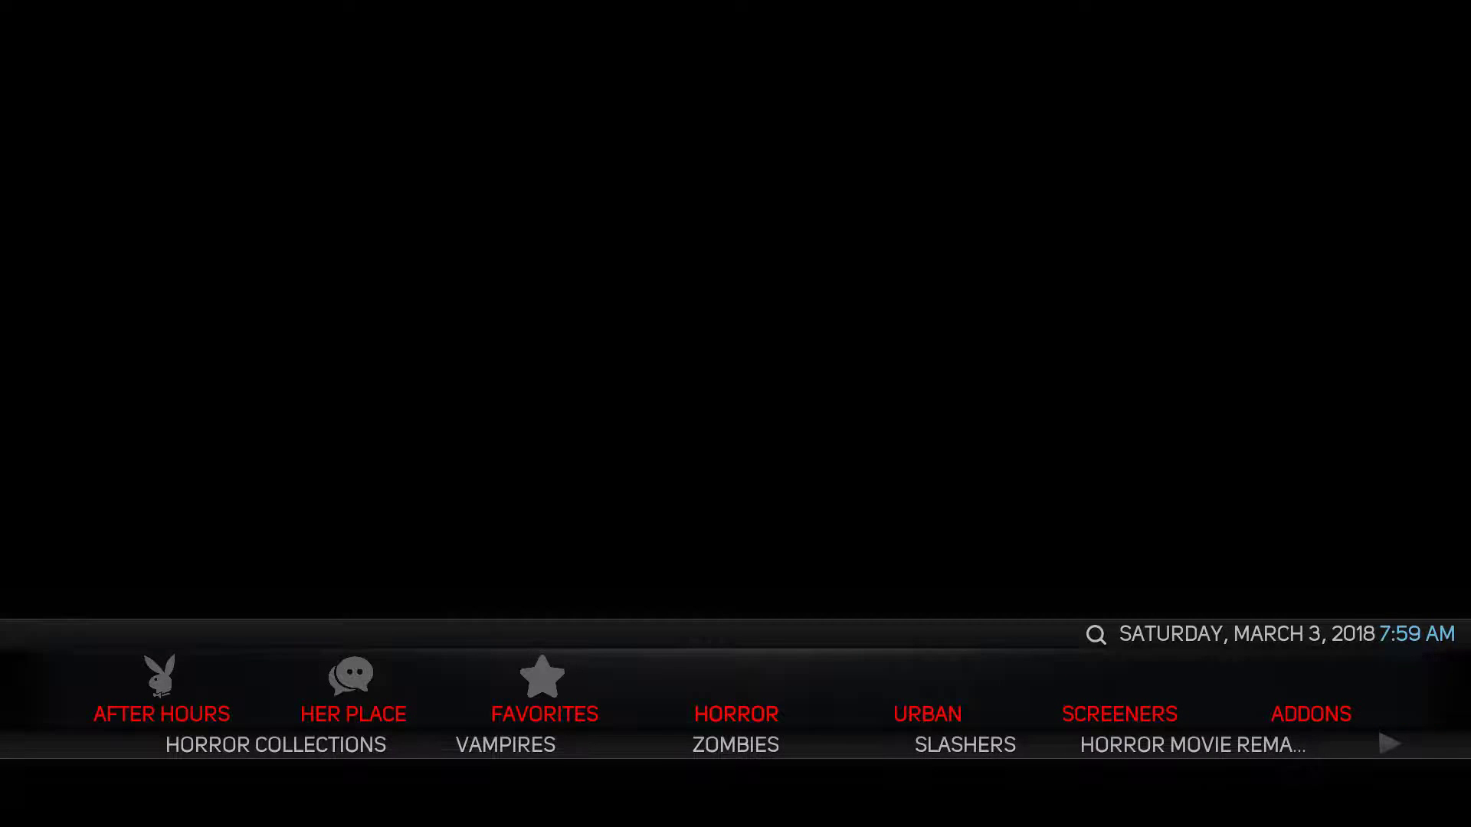
{"action": "key", "text": "Right"}
{"action": "key", "text": "Right"}
{"action": "key", "text": "Right"}
{"action": "key", "text": "Right"}
{"action": "key", "text": "Right"}
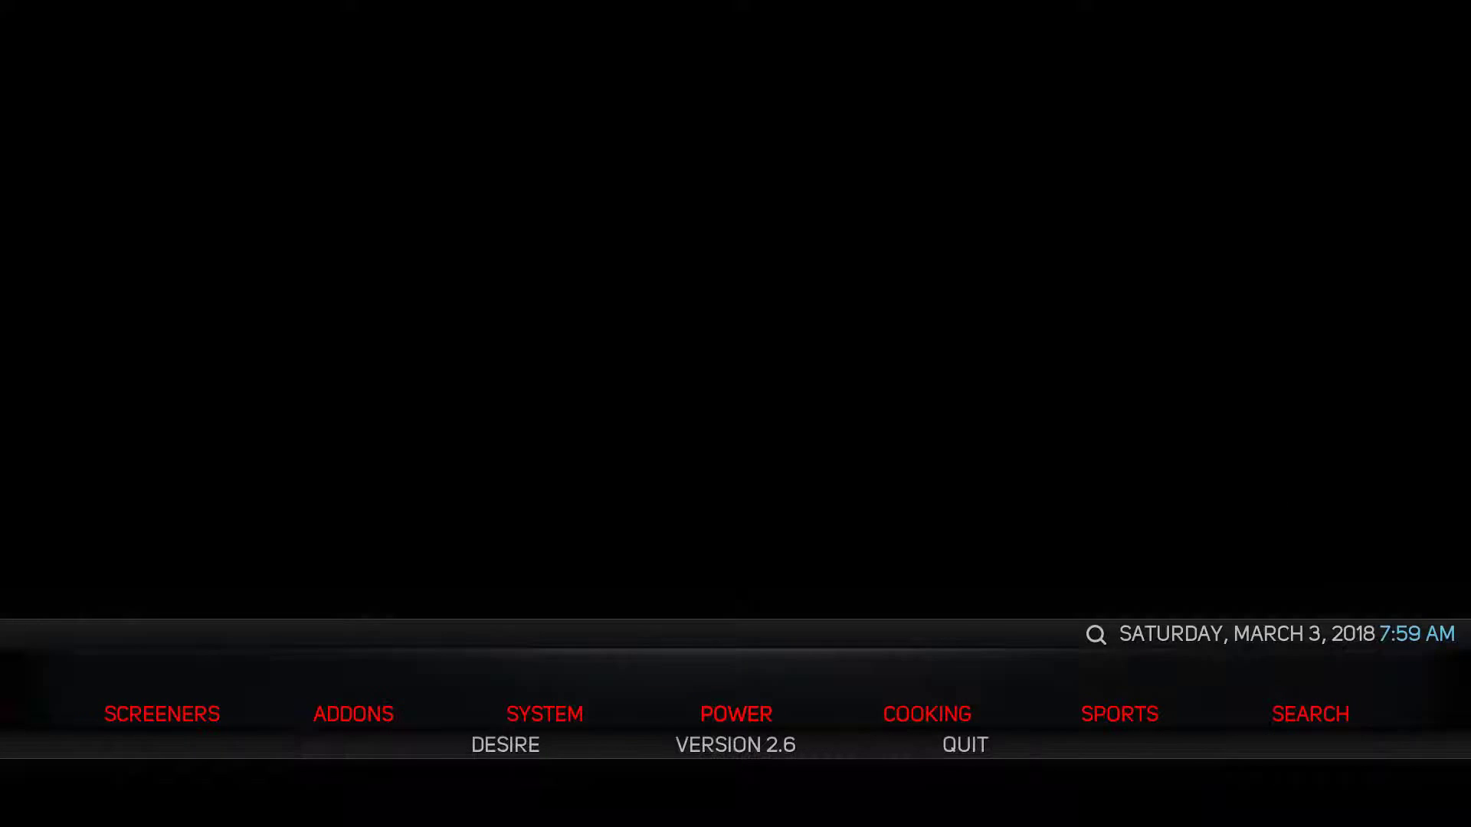
{"action": "key", "text": "Left"}
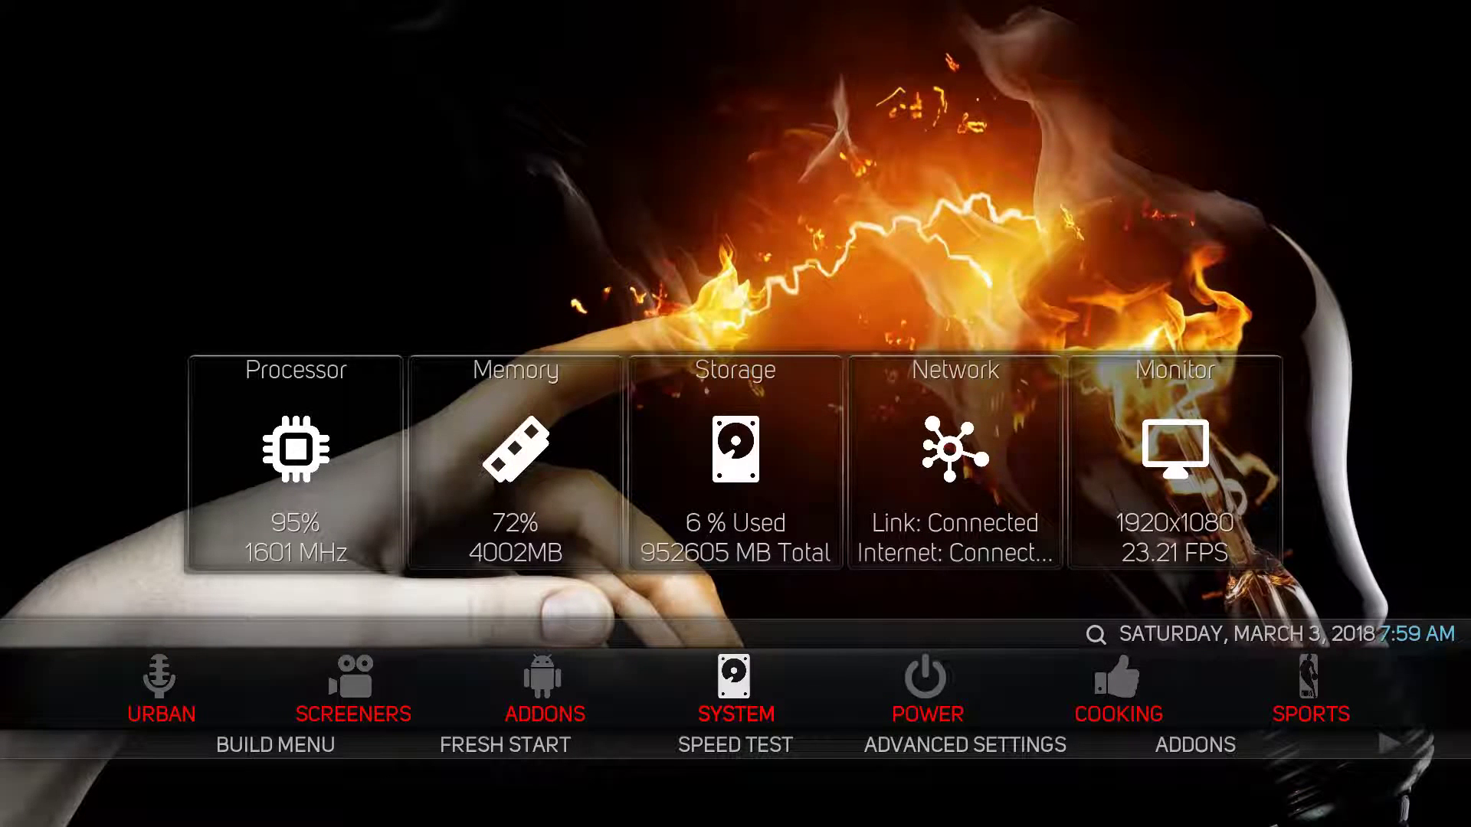
{"action": "key", "text": "Down"}
{"action": "key", "text": "Right"}
{"action": "key", "text": "Right"}
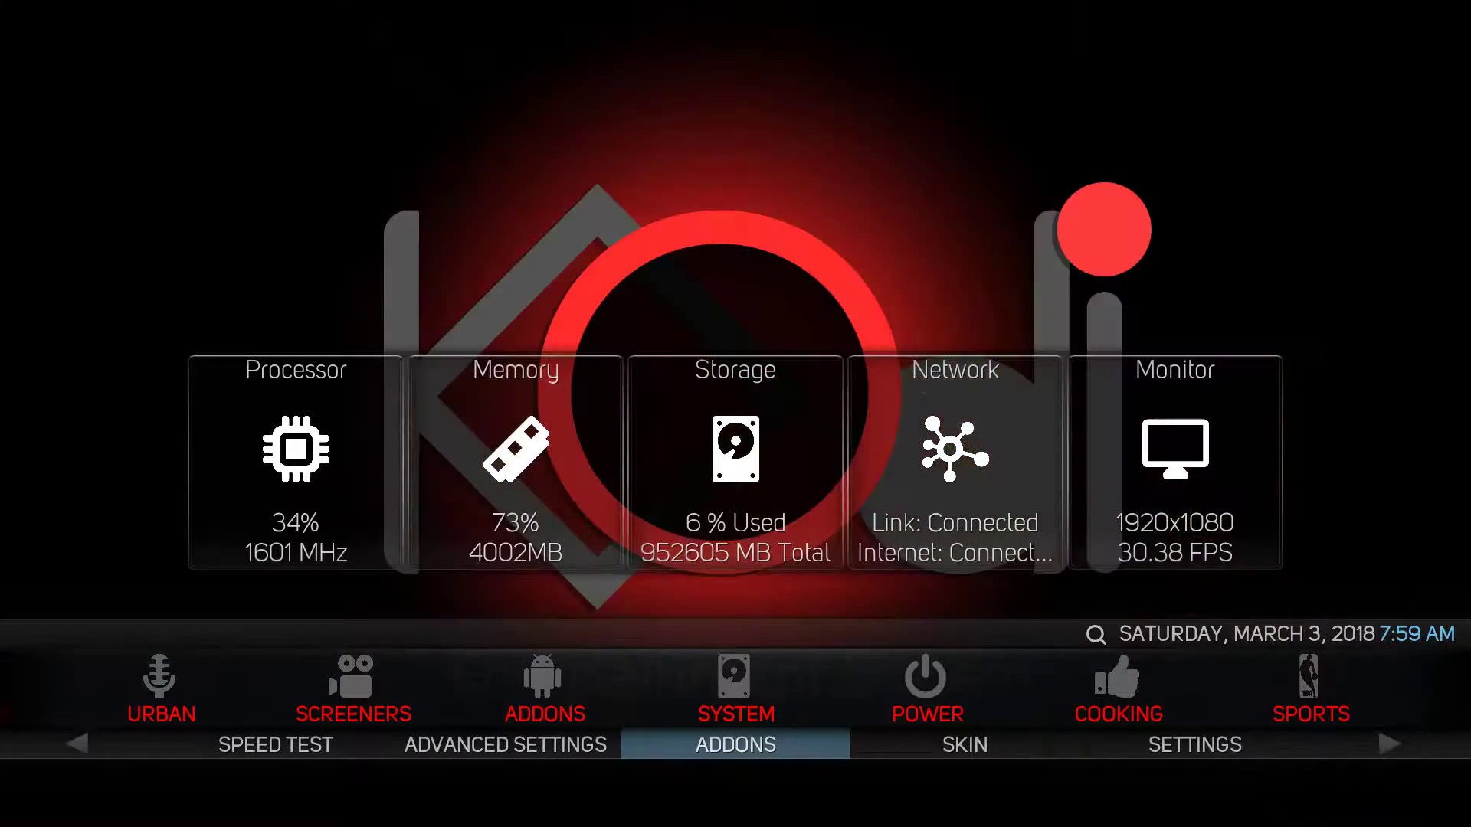
{"action": "key", "text": "Right"}
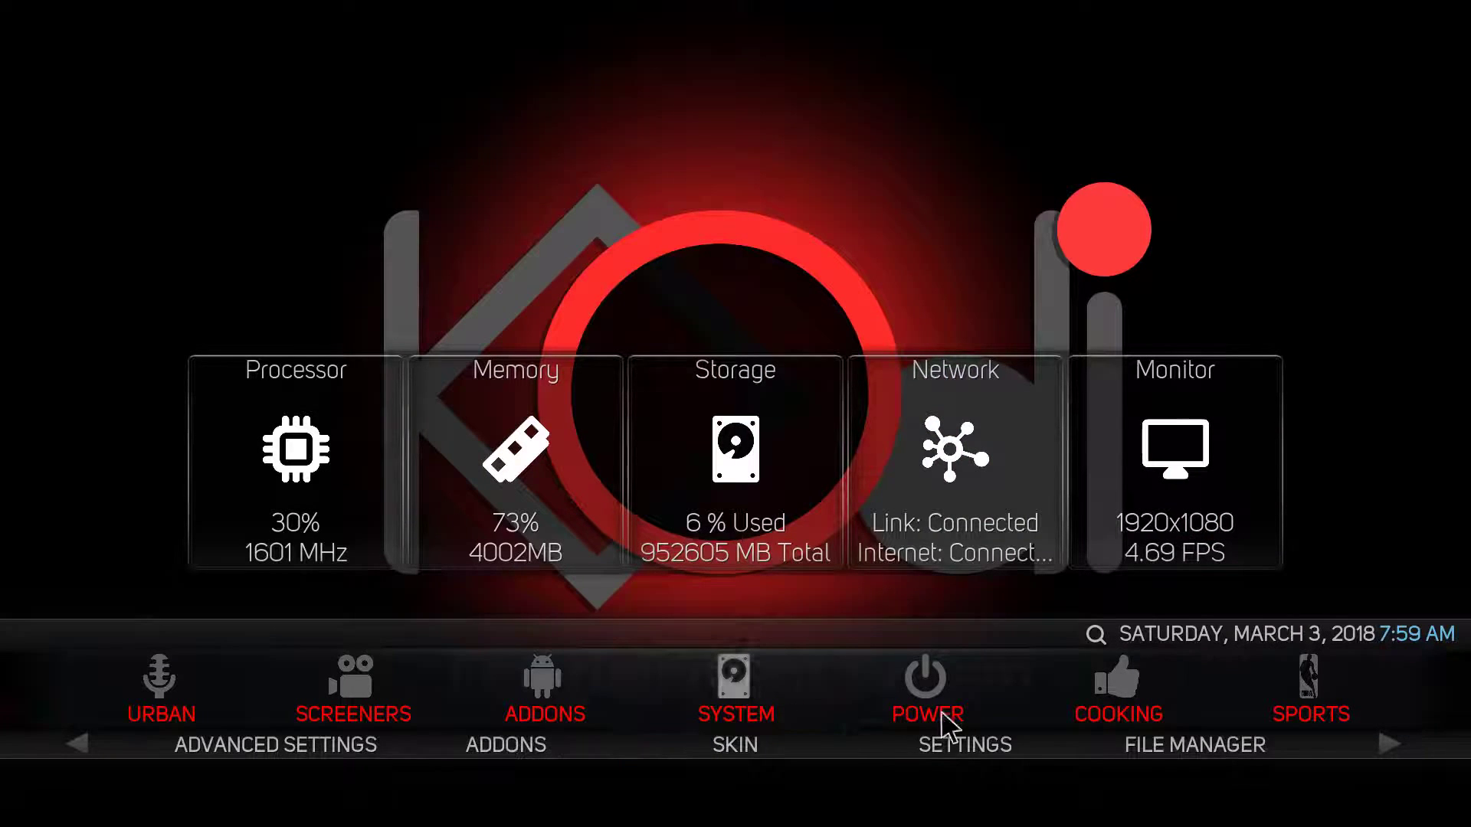
Open Skin Settings and start 'Setup the Aeon Nox main menu'.
{"action": "left_click", "coordinate": [758, 750]}
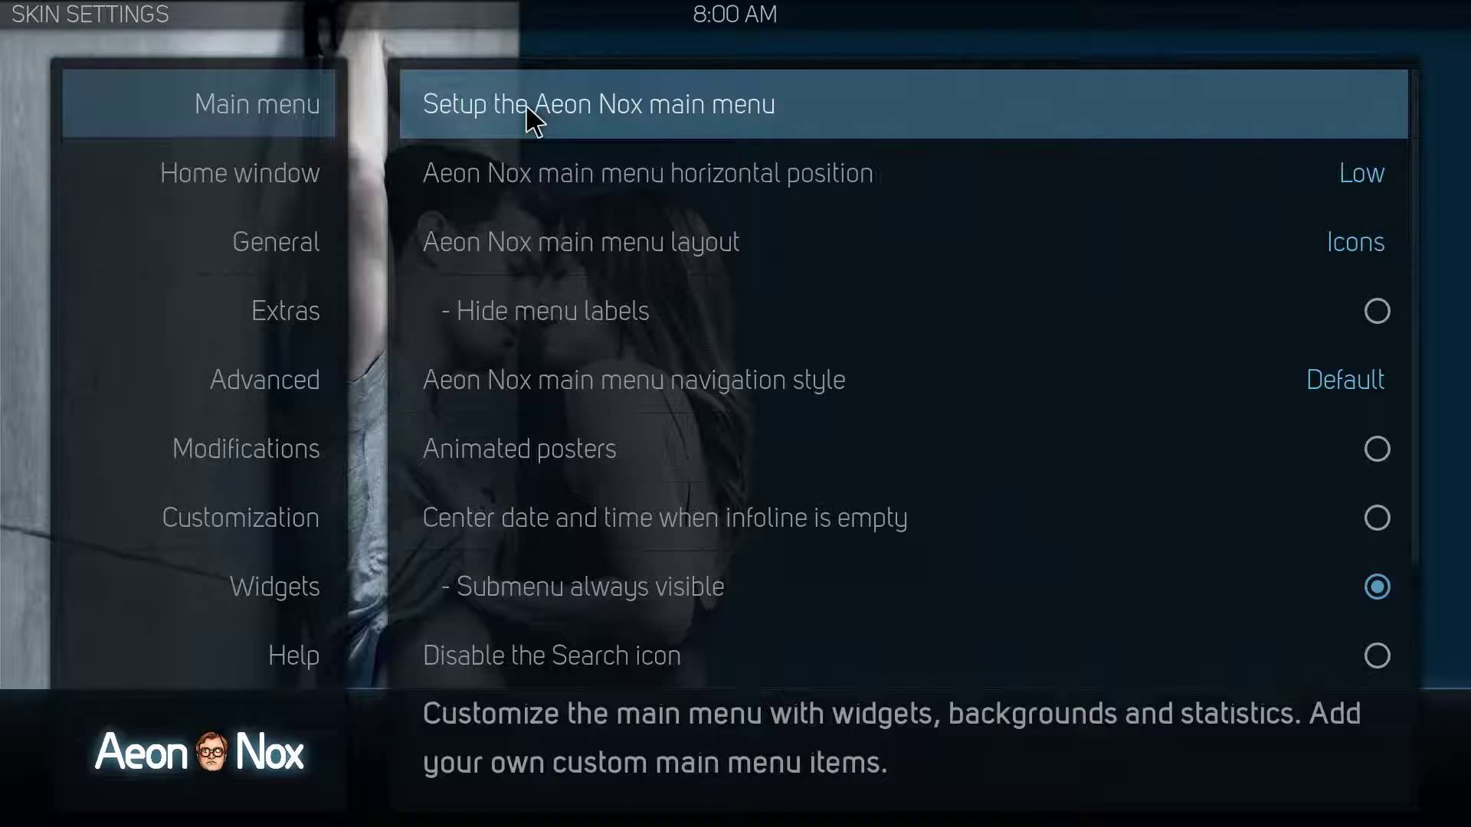
{"action": "left_click", "coordinate": [526, 104]}
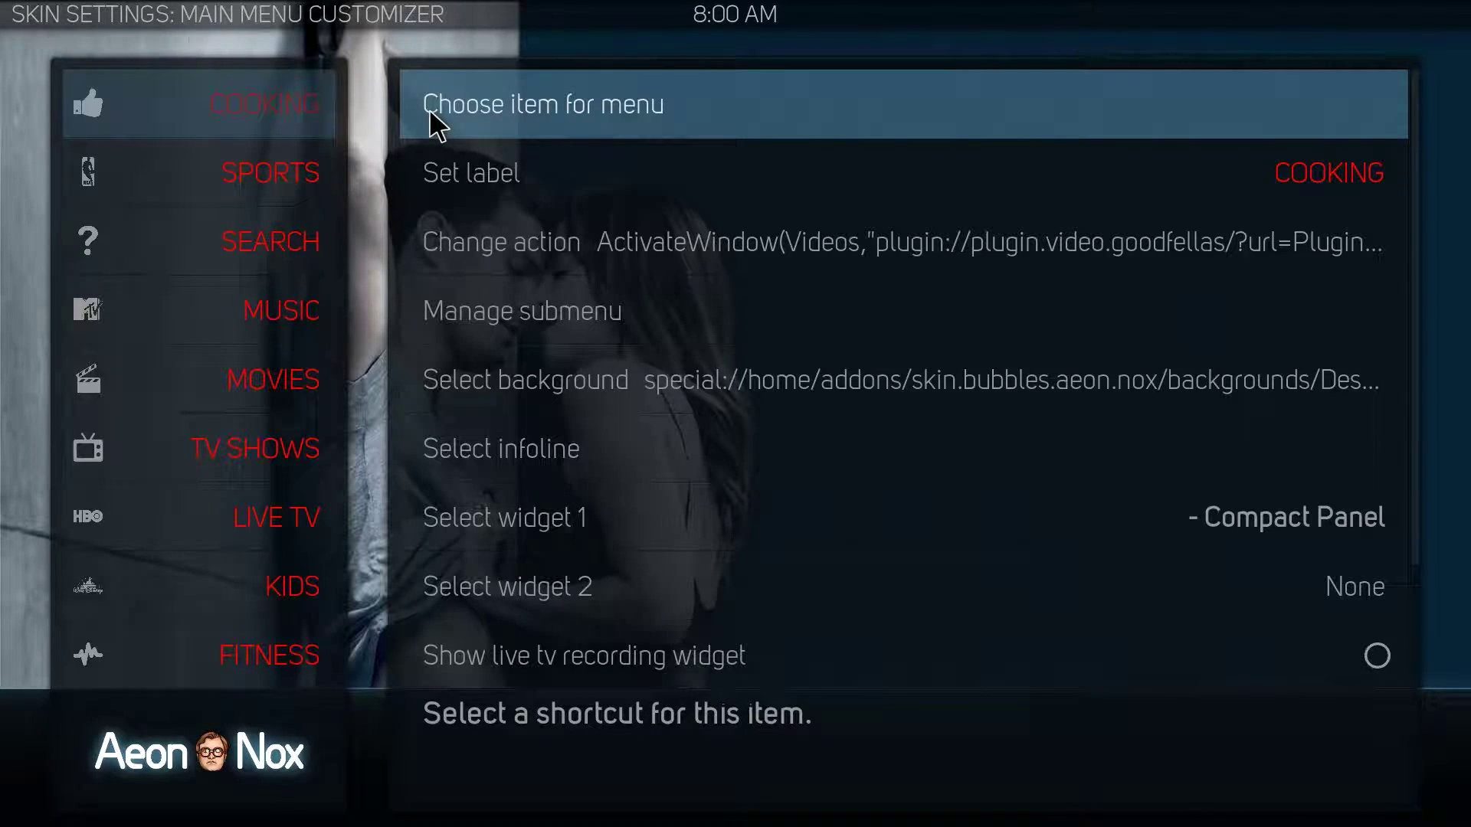
Select SEARCH in the customizer and bring up its 'Choose item for menu' list.
{"action": "left_click", "coordinate": [251, 249]}
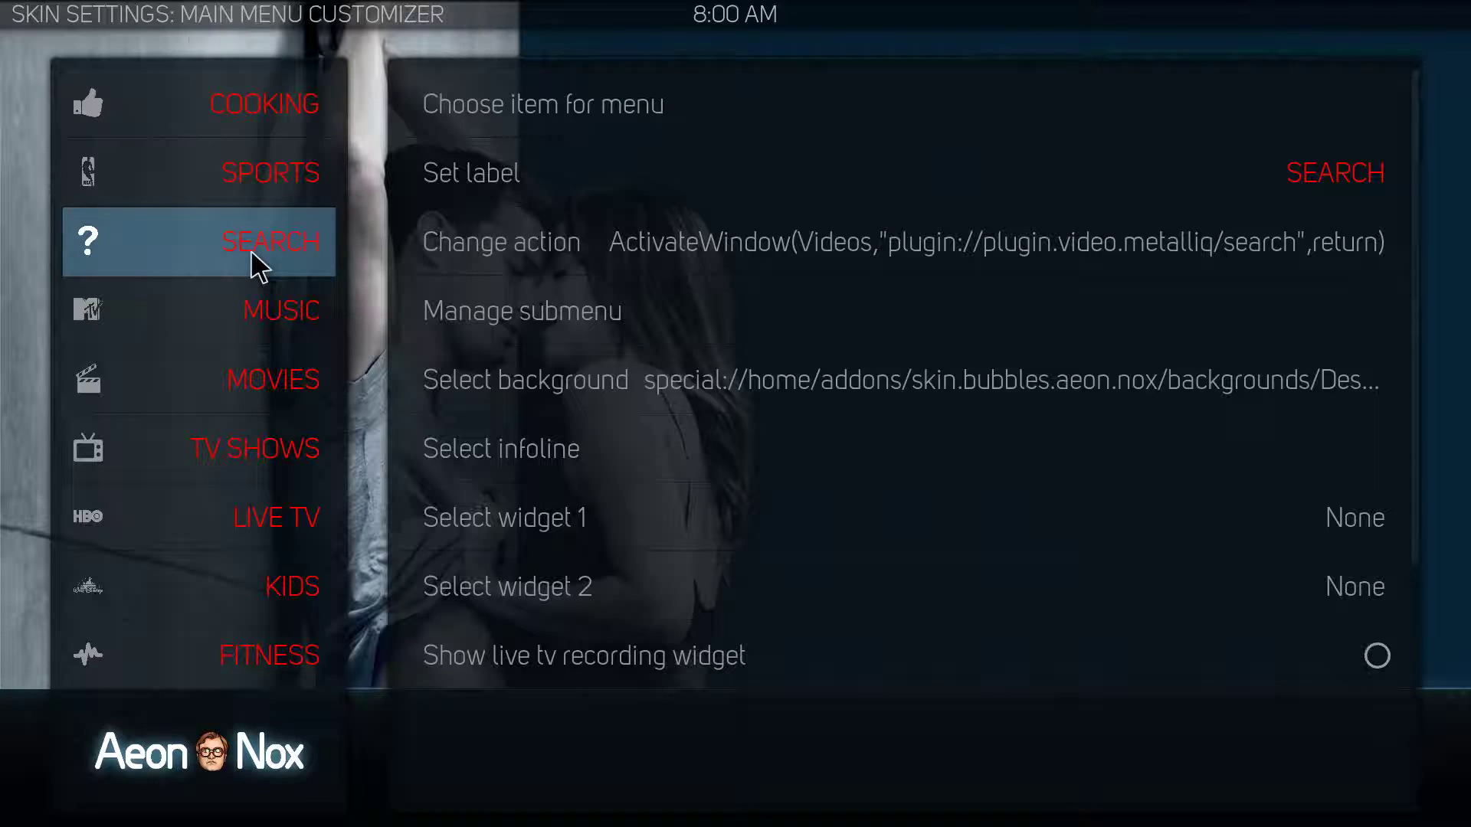
{"action": "left_click", "coordinate": [1133, 253]}
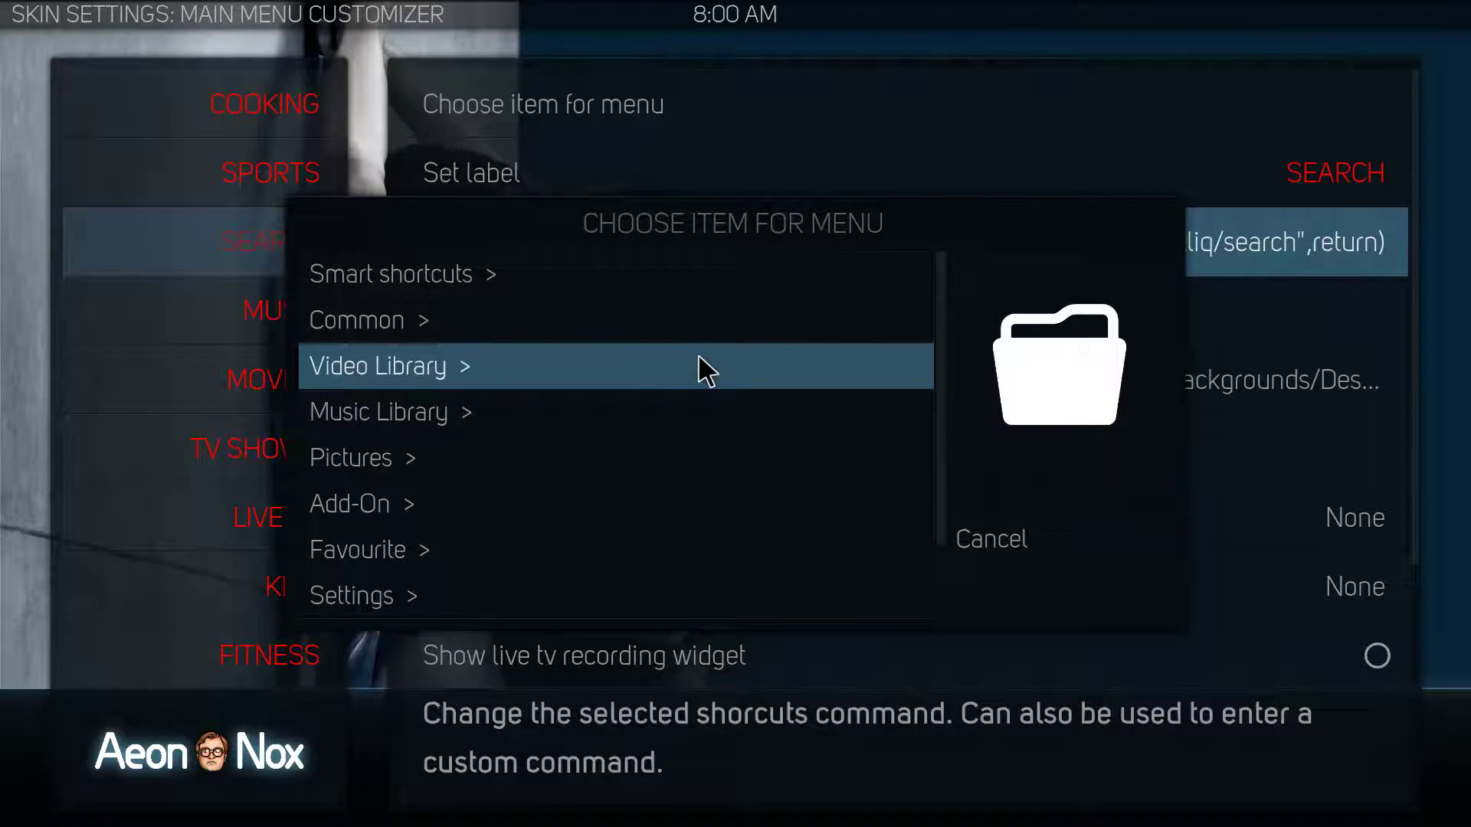
Set SEARCH's shortcut to Video add-ons > Neptune Rising and leave the customizer.
{"action": "left_click", "coordinate": [698, 357]}
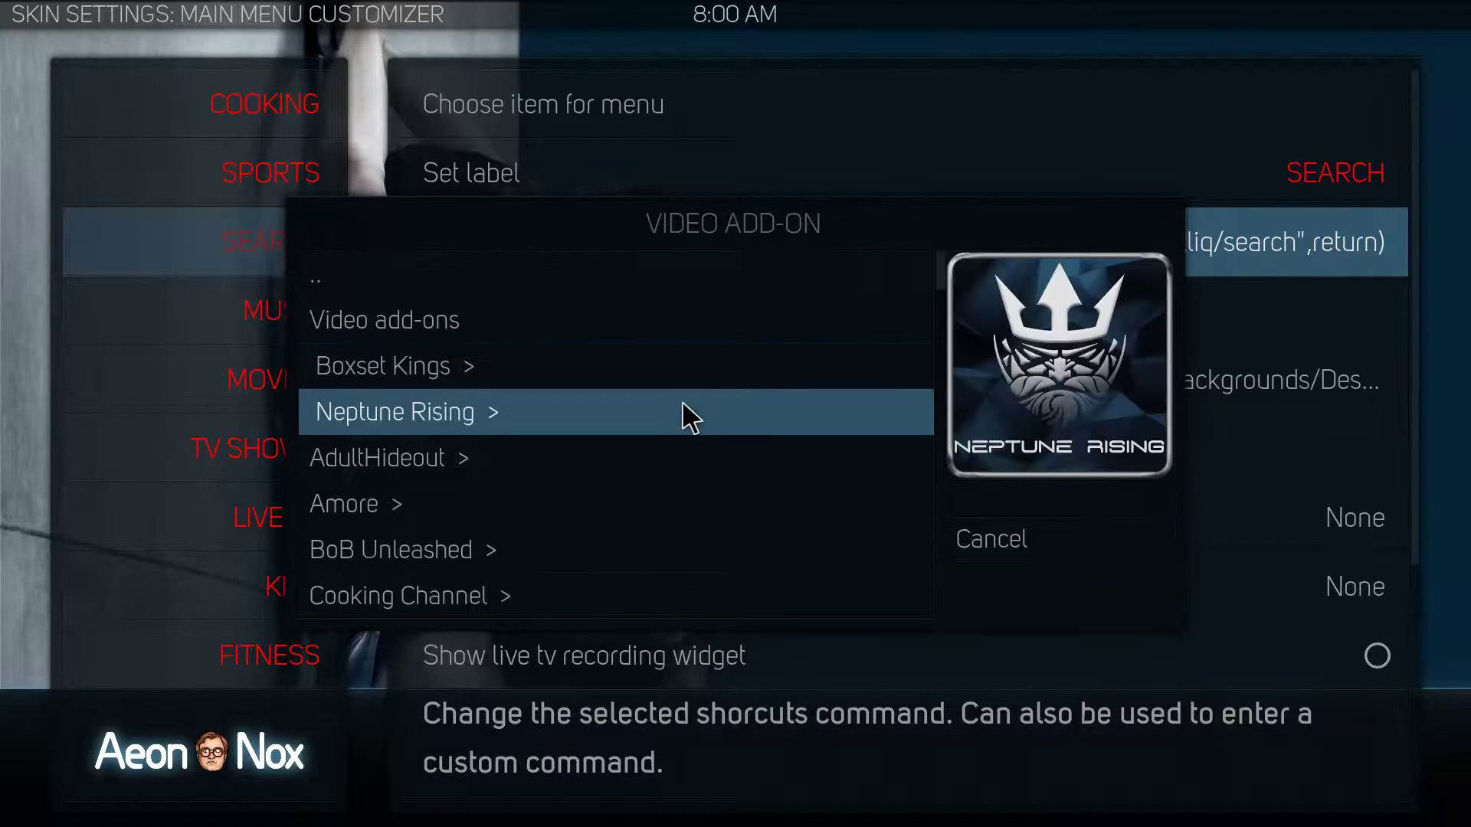
{"action": "left_click", "coordinate": [685, 423]}
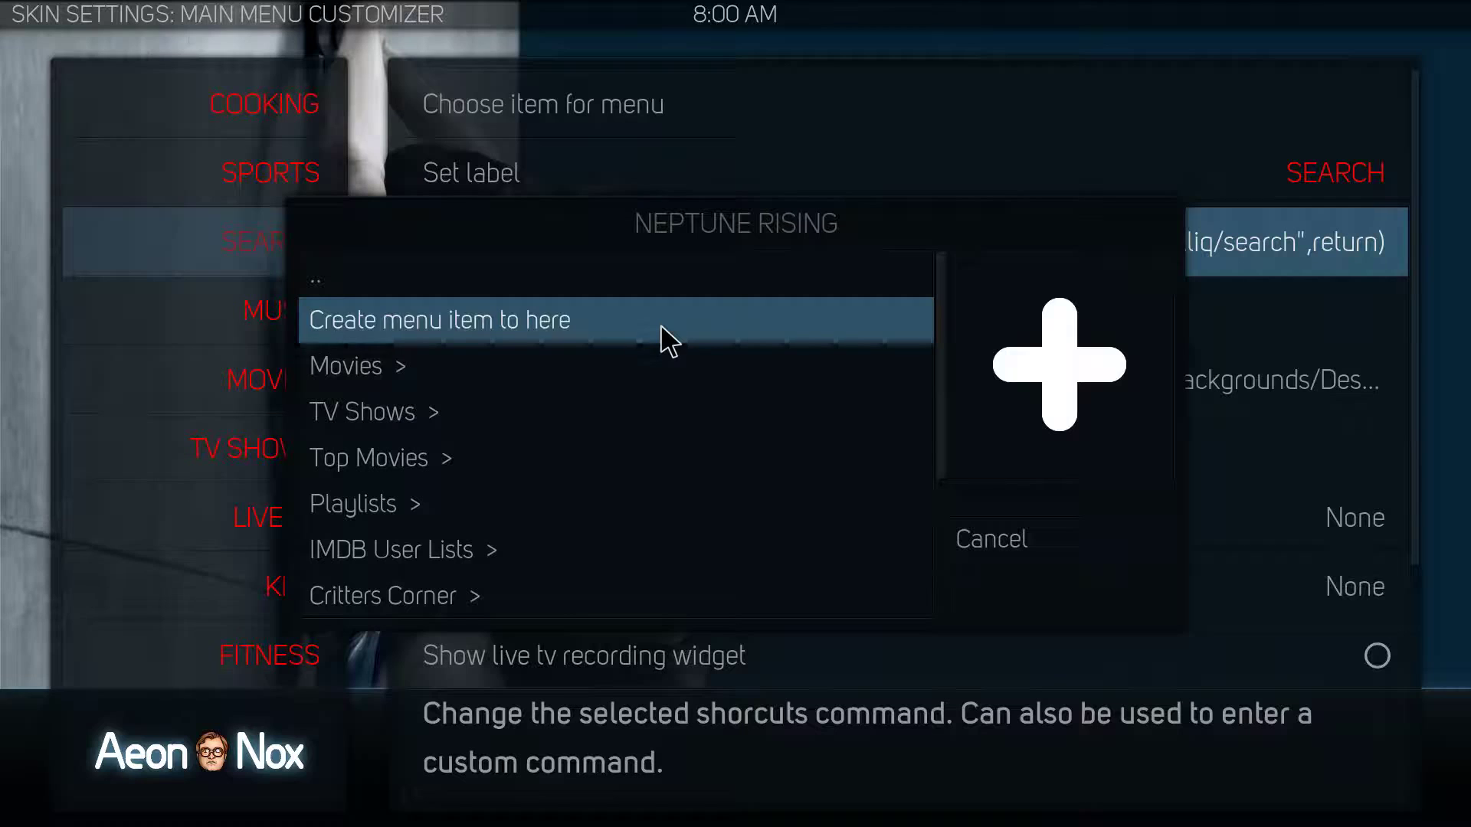
{"action": "left_click", "coordinate": [660, 323]}
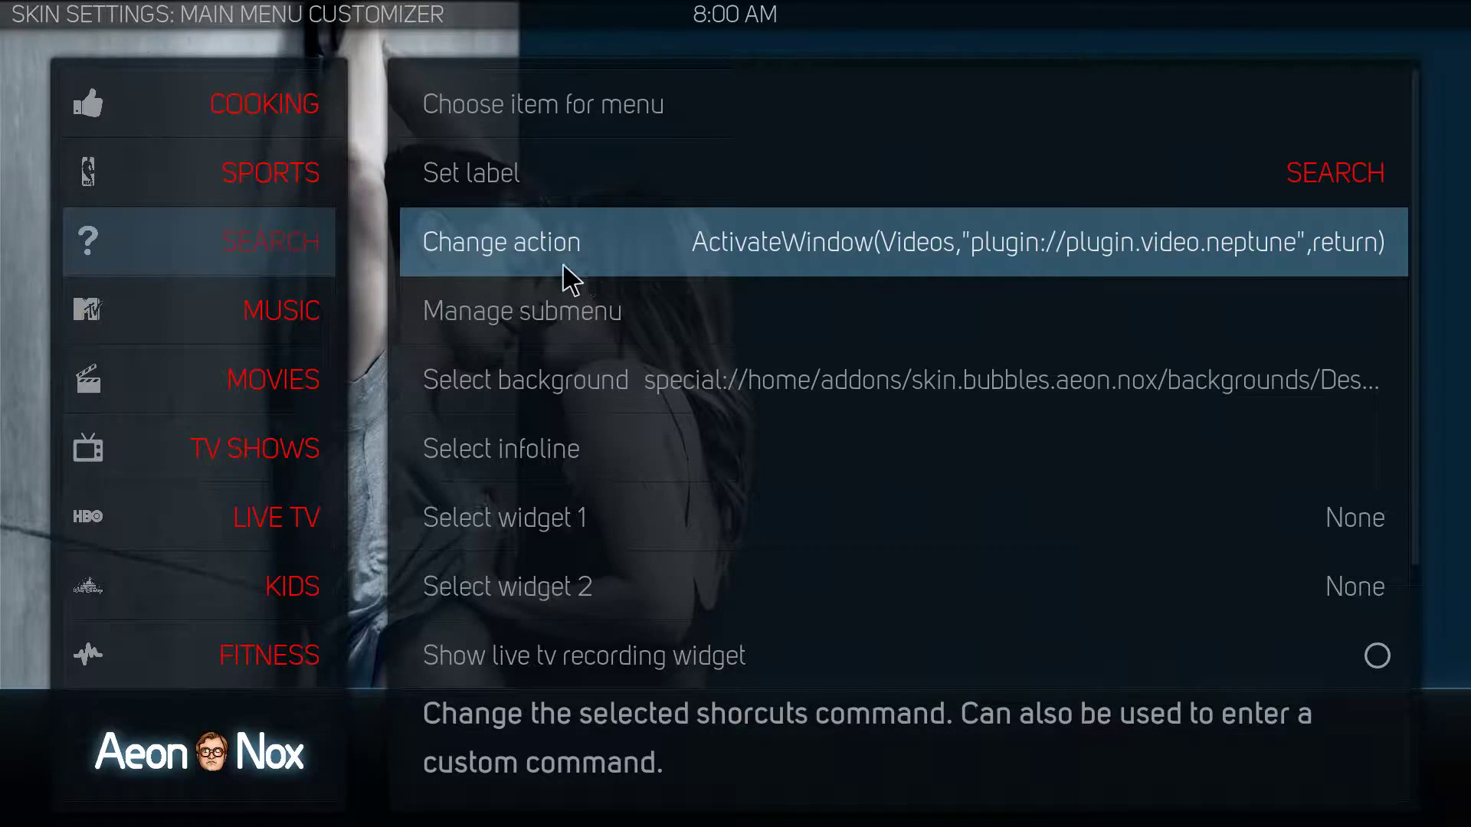
{"action": "key", "text": "Escape"}
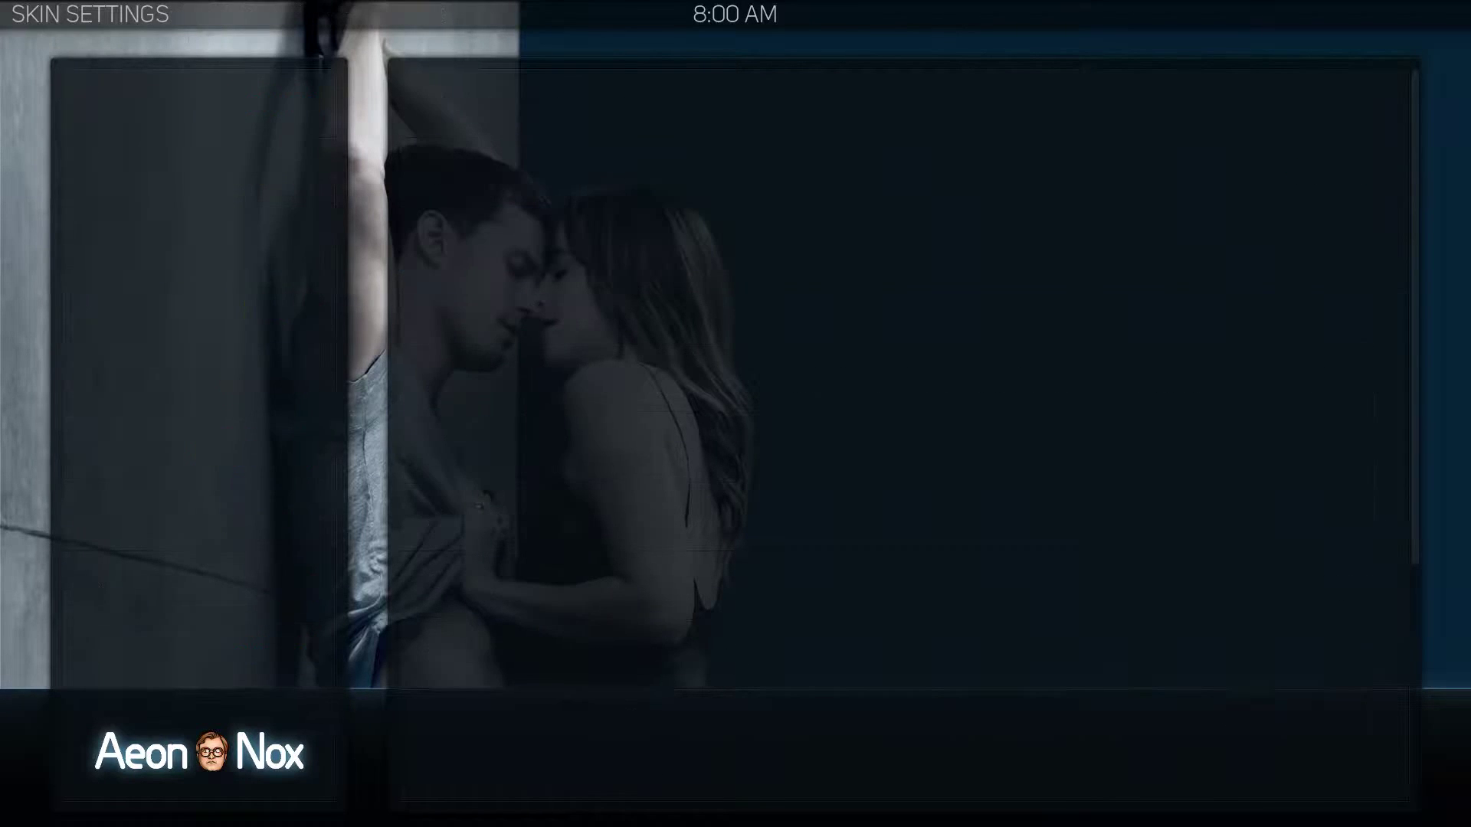
Exit Skin Settings back to the rebuilt home screen.
{"action": "key", "text": "Escape"}
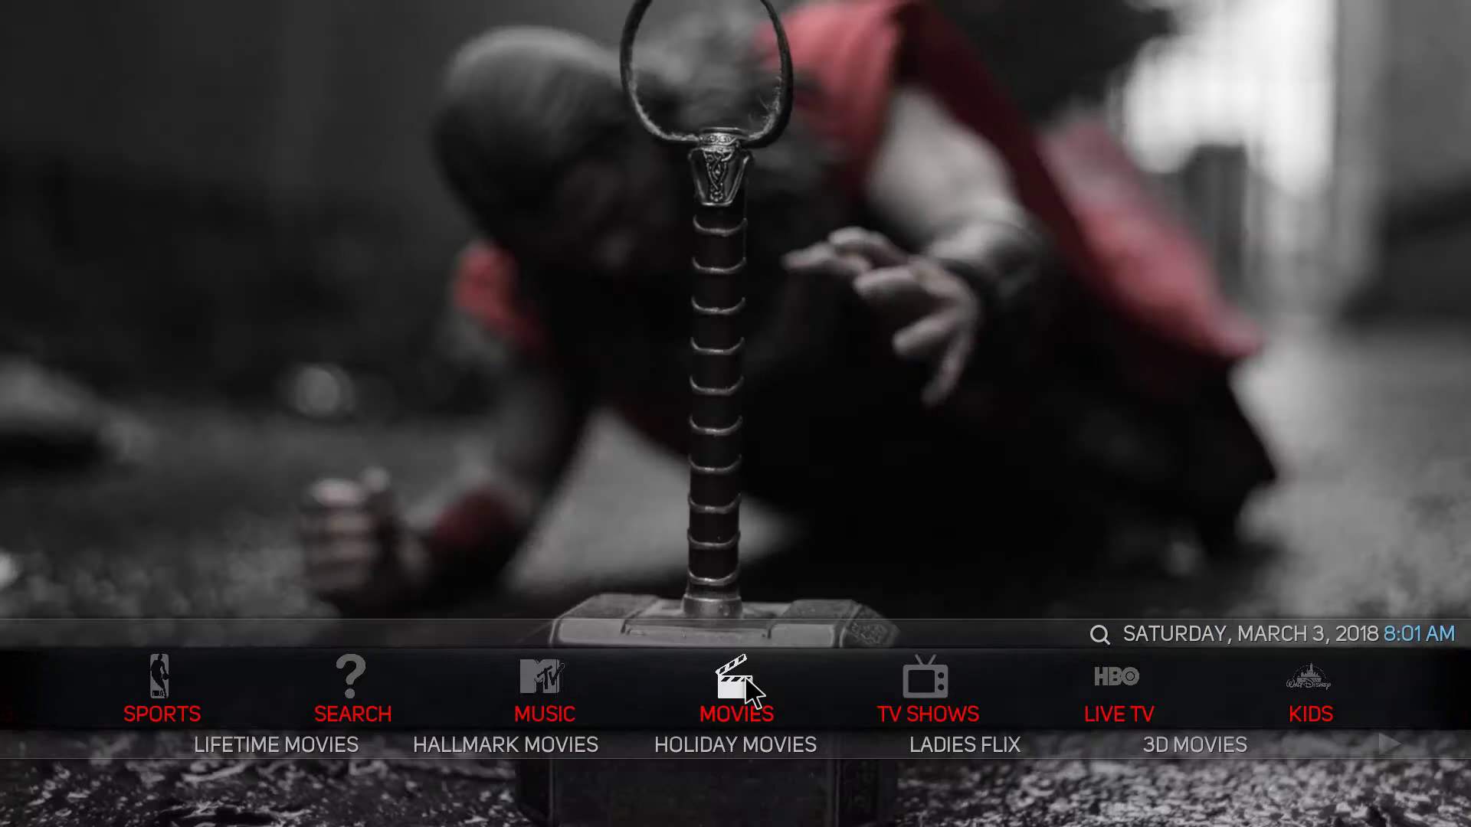
Step the rebuilt home menu right five times until SEARCH is focused.
{"action": "key", "text": "Right"}
{"action": "key", "text": "Right"}
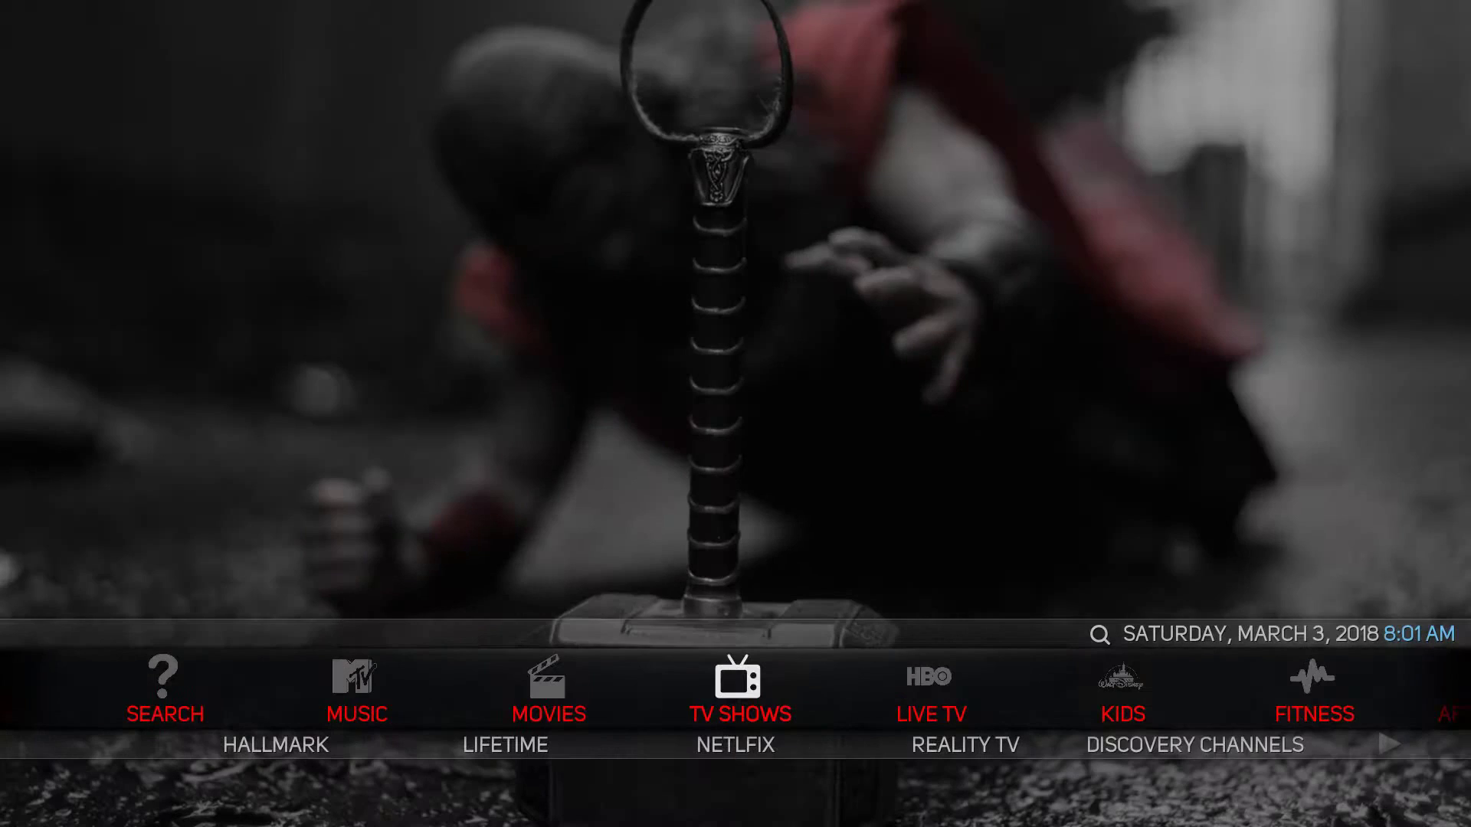
{"action": "key", "text": "Right"}
{"action": "key", "text": "Right"}
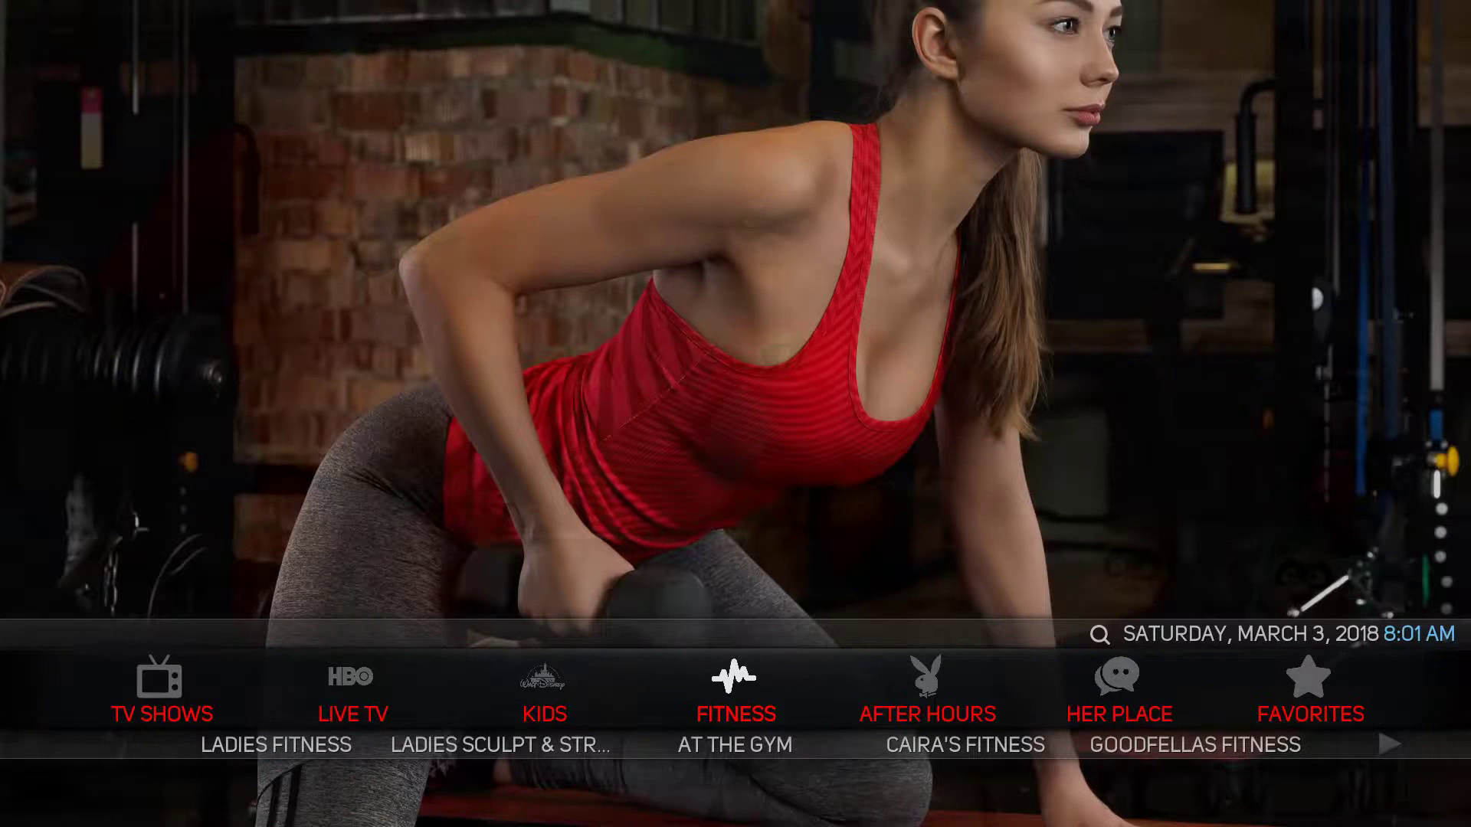
{"action": "key", "text": "Right"}
{"action": "key", "text": "Right"}
{"action": "key", "text": "Right"}
{"action": "key", "text": "Right"}
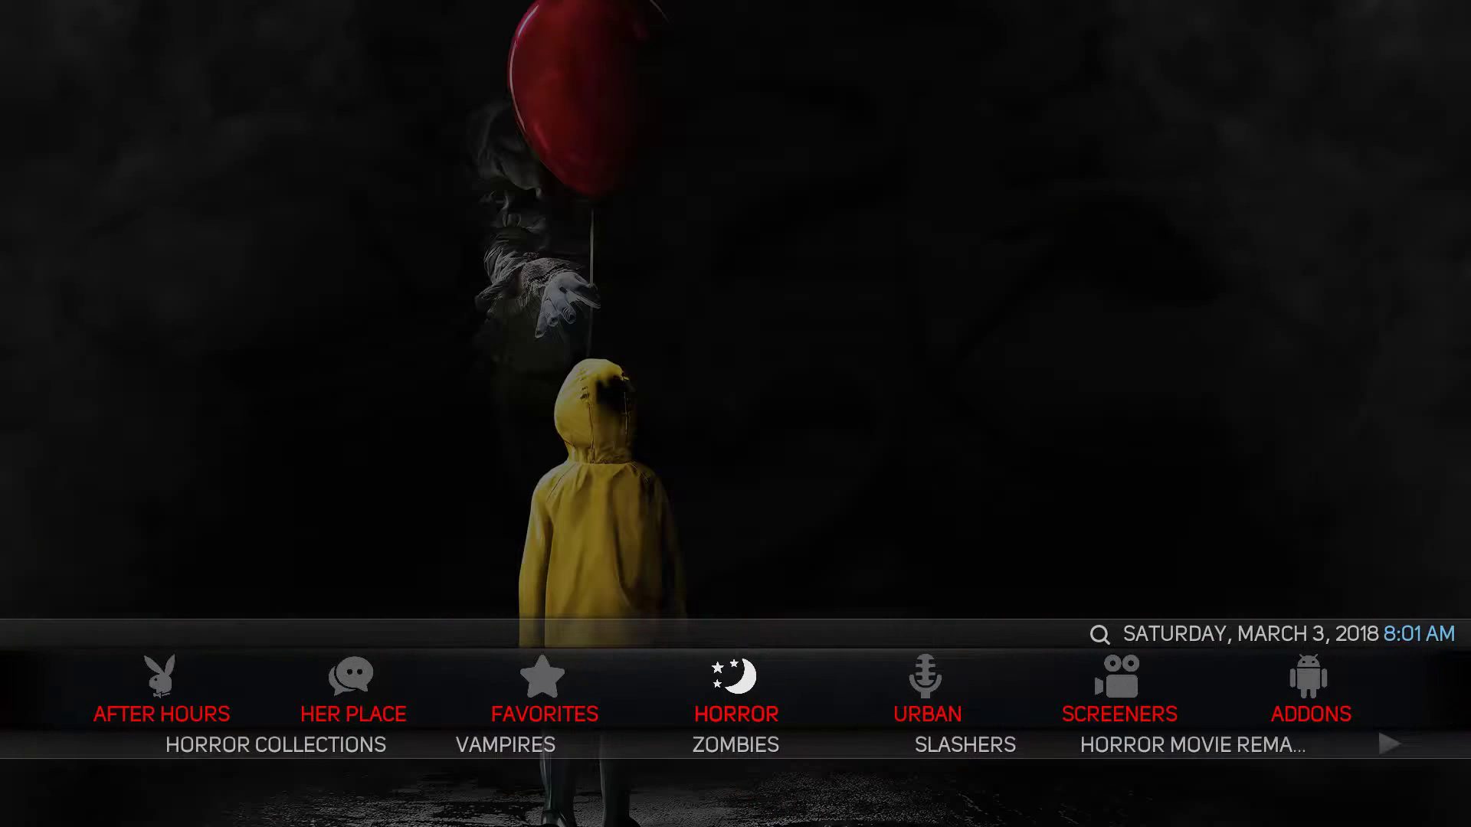
{"action": "key", "text": "Right"}
{"action": "key", "text": "Right"}
{"action": "key", "text": "Right"}
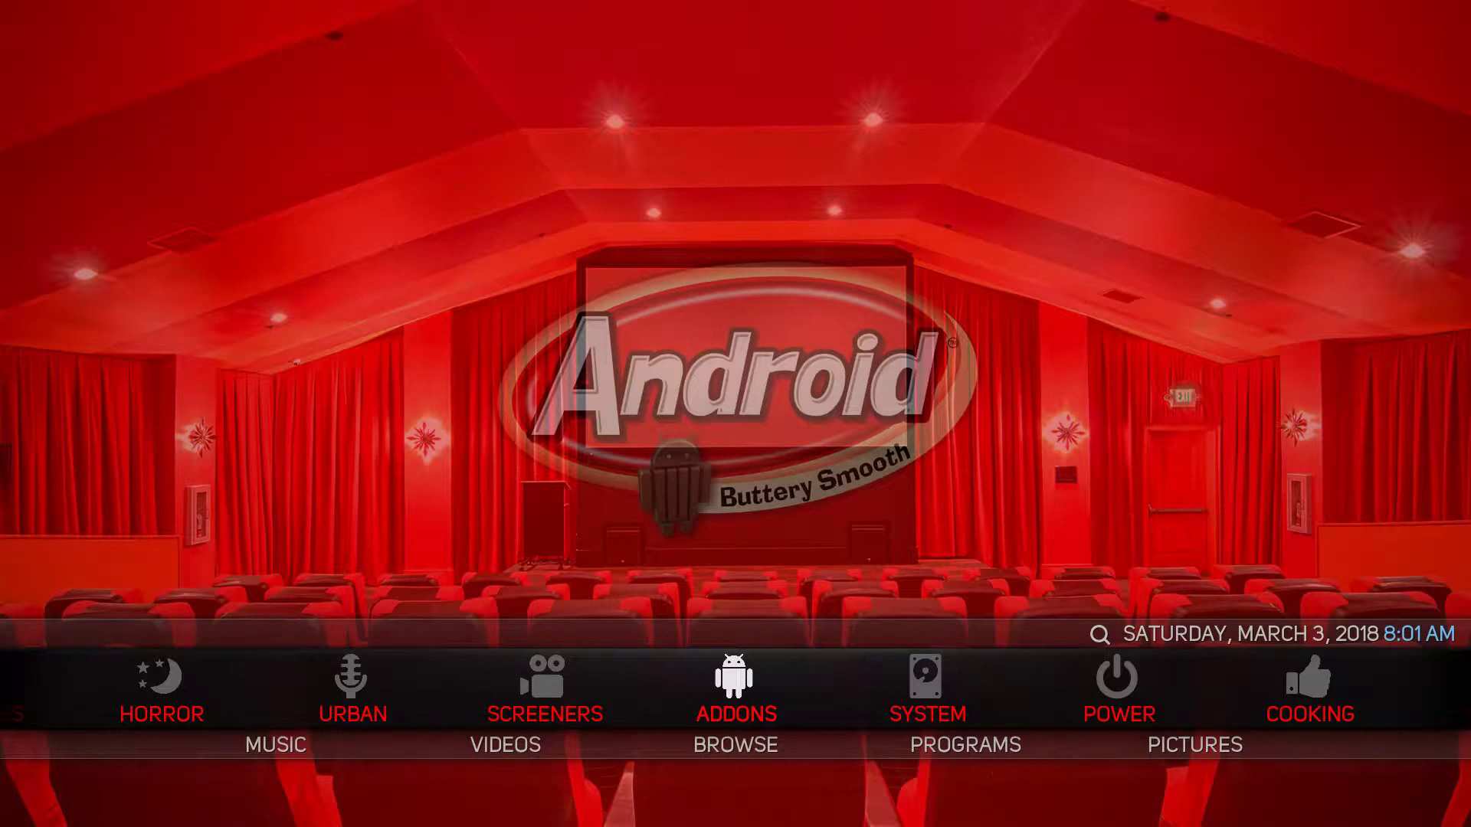
{"action": "key", "text": "Right"}
{"action": "key", "text": "Right"}
{"action": "key", "text": "Right"}
{"action": "key", "text": "Right"}
{"action": "key", "text": "Right"}
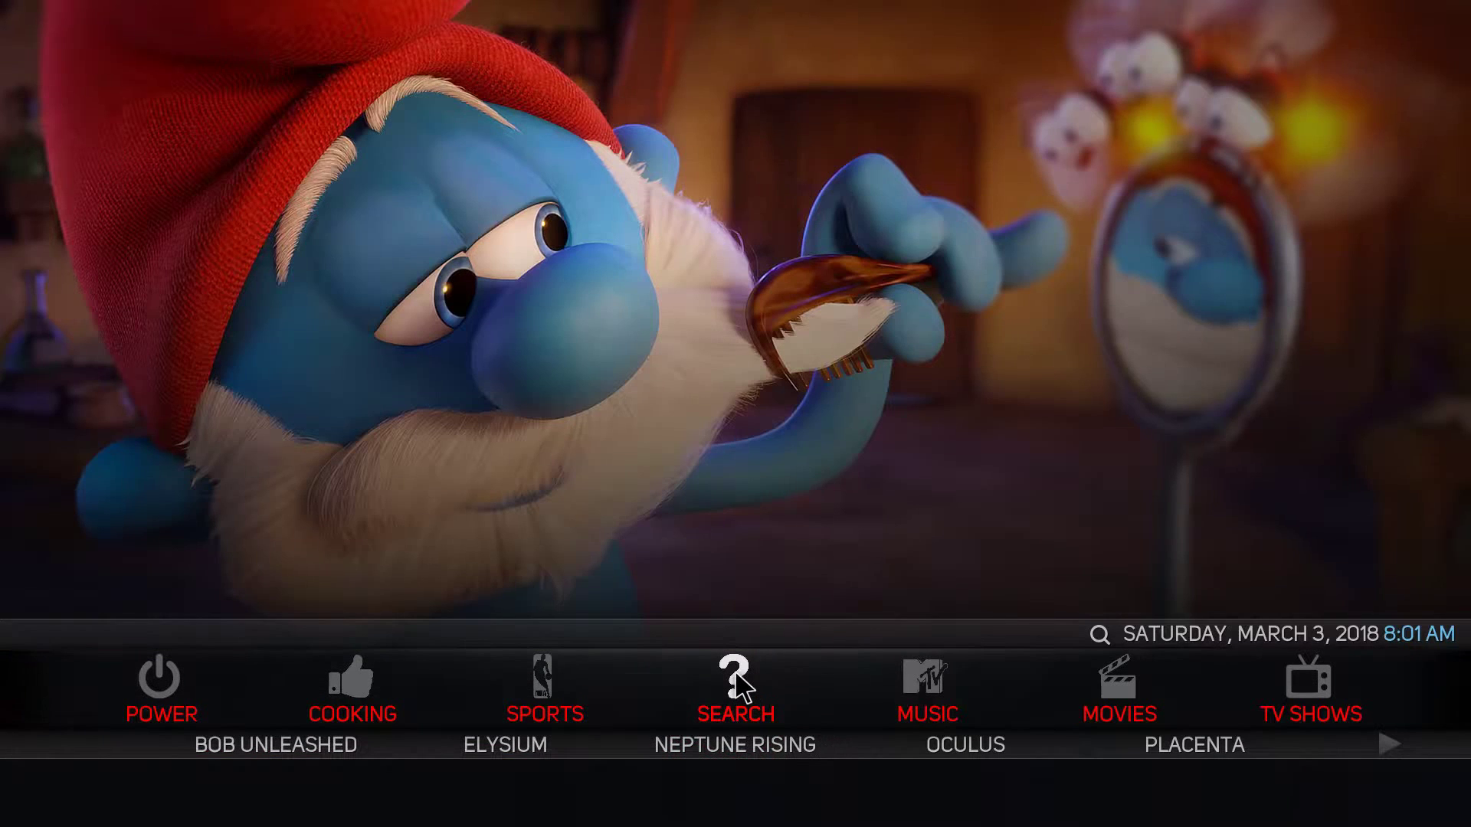
Activate the SEARCH tile to test that it now launches Neptune Rising.
{"action": "left_click", "coordinate": [737, 676]}
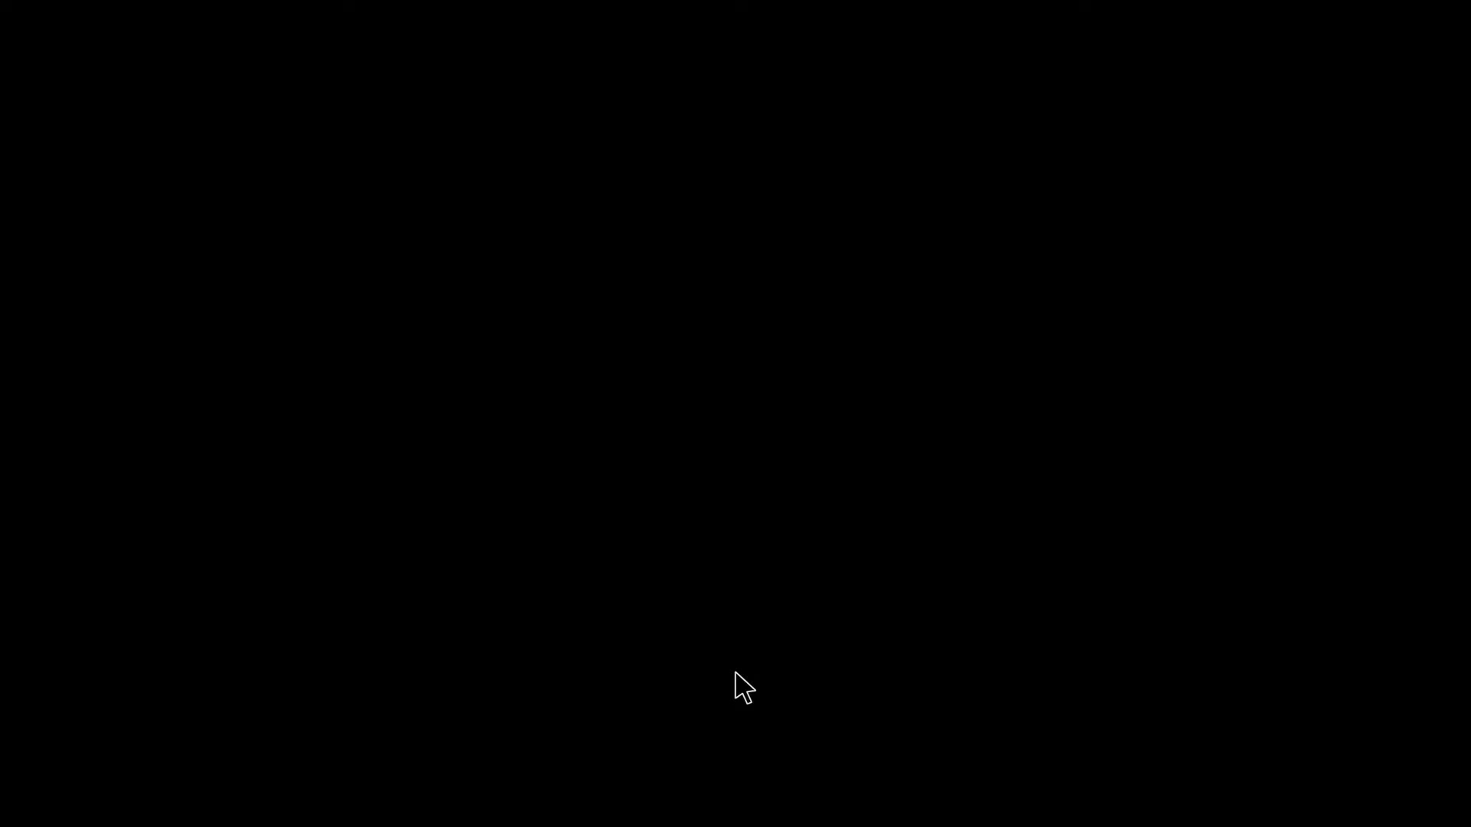